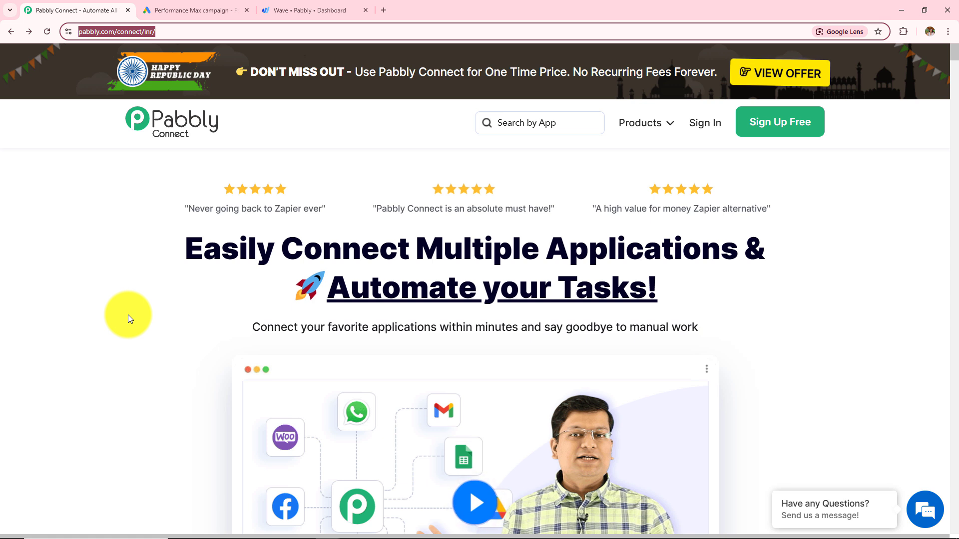
# Step: Sign in to Pabbly and launch the Pabbly Connect application from All Pabbly Apps
pyautogui.click(128, 315)
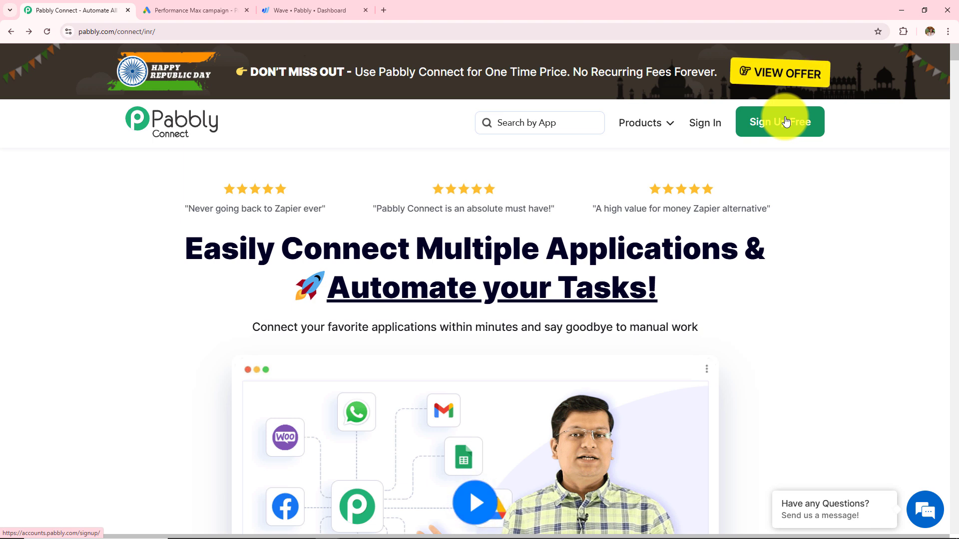
pyautogui.click(713, 124)
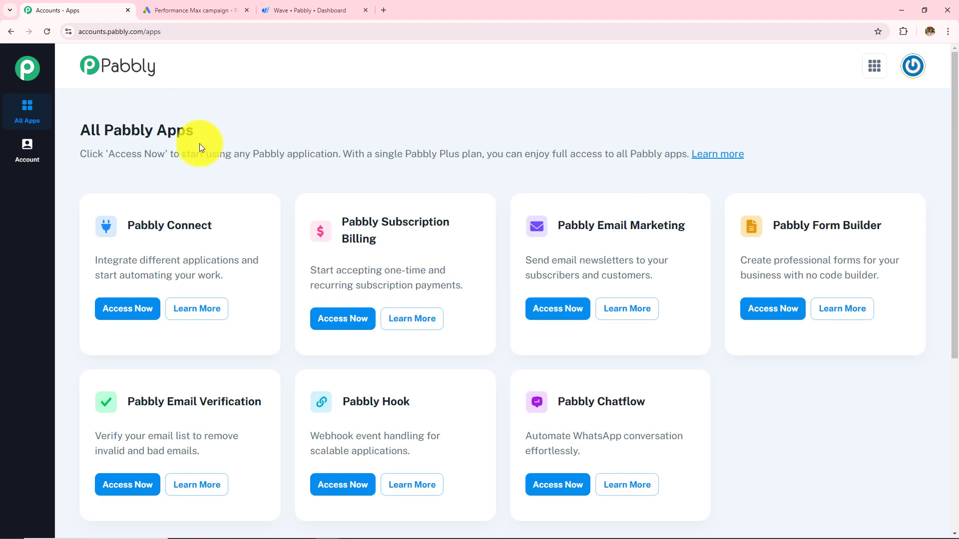
pyautogui.moveTo(77, 129); pyautogui.dragTo(239, 124)
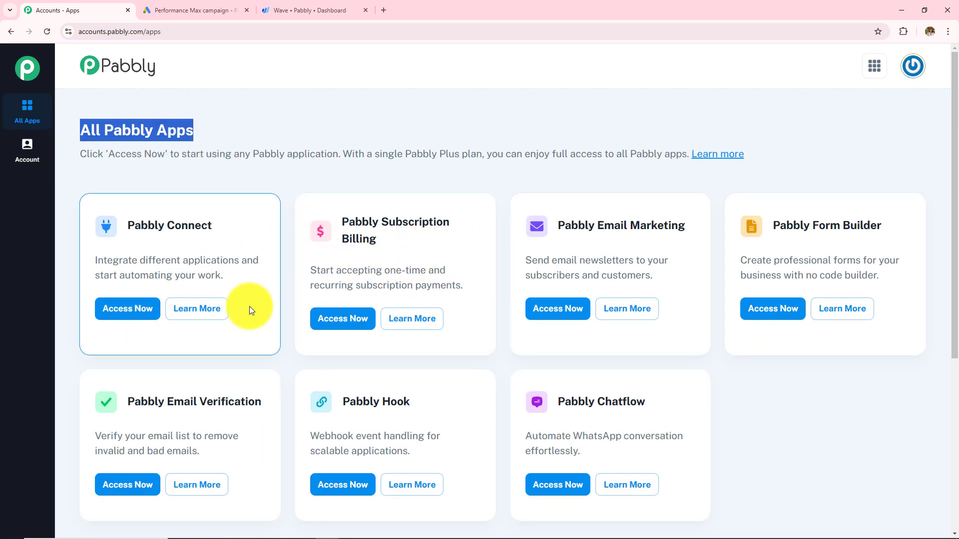
pyautogui.moveTo(118, 226); pyautogui.dragTo(230, 226)
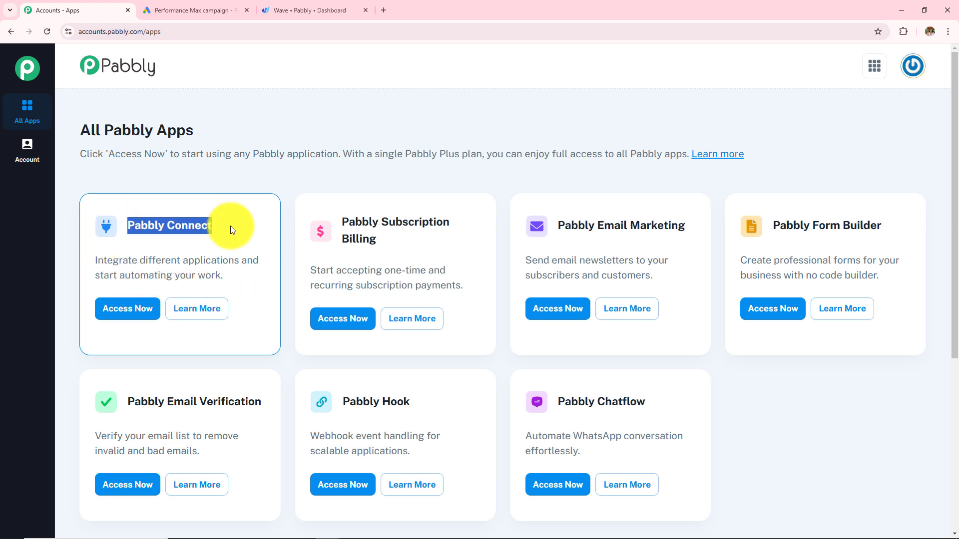
pyautogui.click(126, 320)
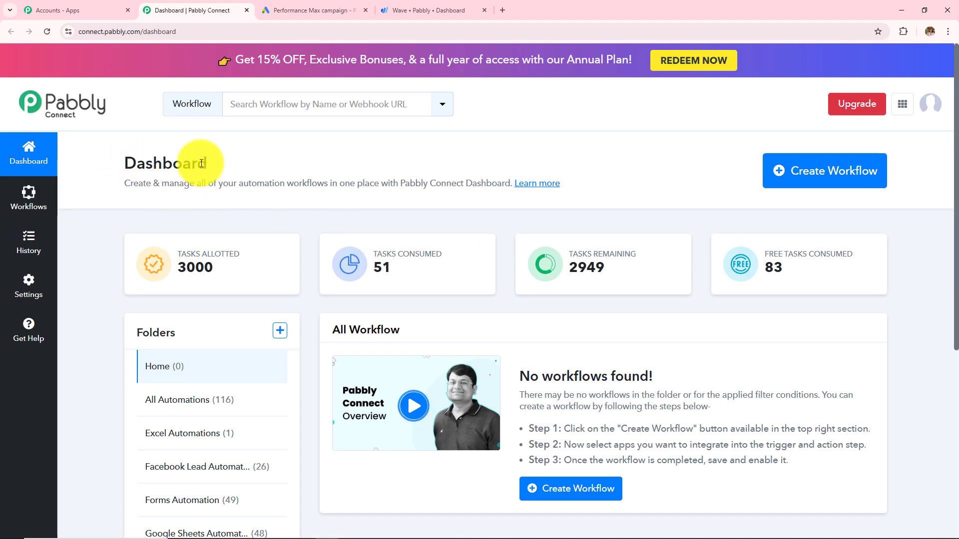
# Step: Look over the Connect dashboard and its All Workflow list
pyautogui.doubleClick(201, 164)
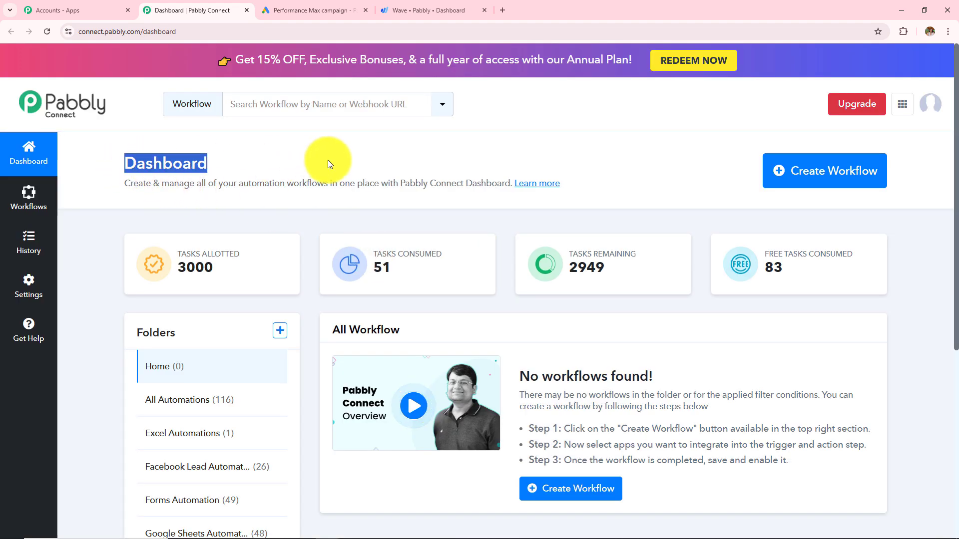
pyautogui.moveTo(331, 331); pyautogui.dragTo(430, 322)
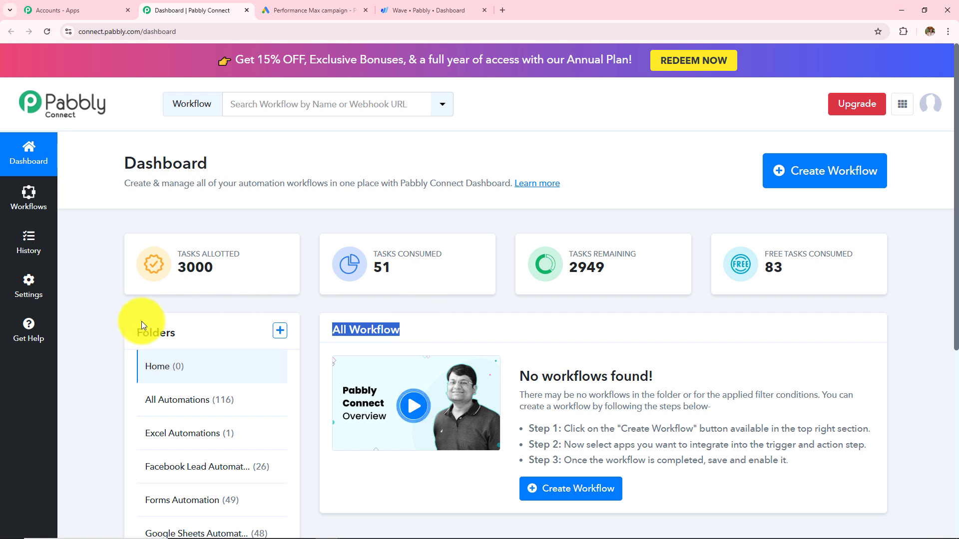
pyautogui.scroll(-2, 142, 322)
pyautogui.moveTo(134, 235); pyautogui.dragTo(274, 237)
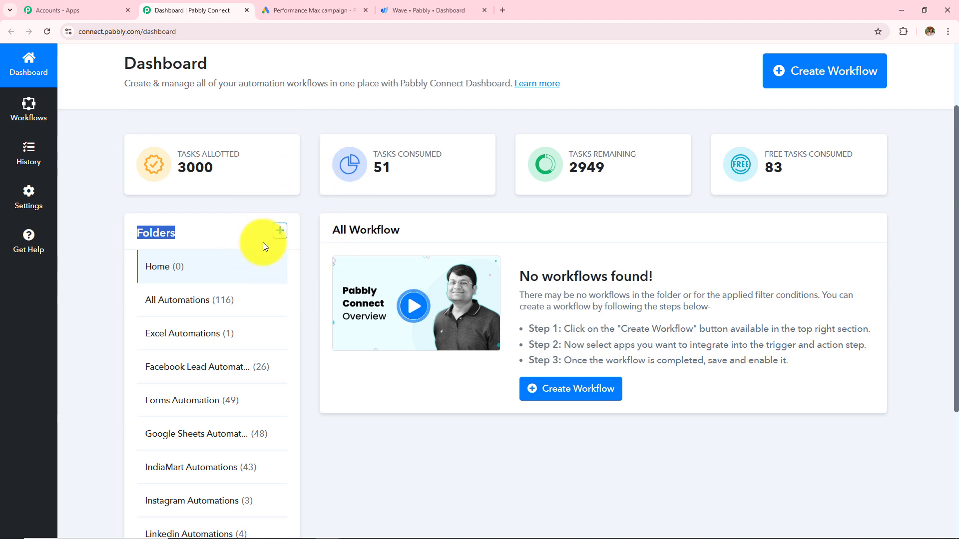
# Step: Open the Create Folder form and dismiss it without creating a folder
pyautogui.click(280, 231)
pyautogui.moveTo(323, 239); pyautogui.dragTo(425, 245)
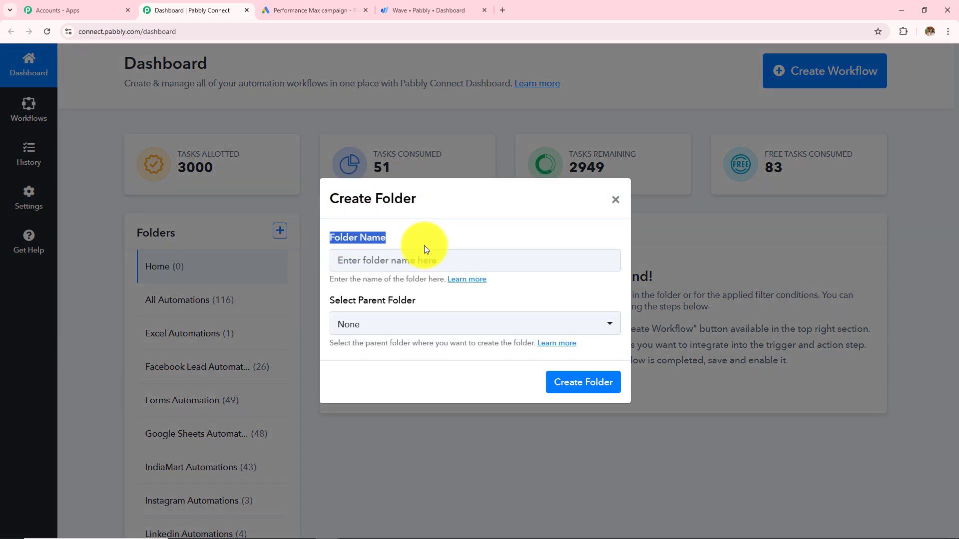
pyautogui.moveTo(331, 302); pyautogui.dragTo(489, 296)
pyautogui.click(616, 200)
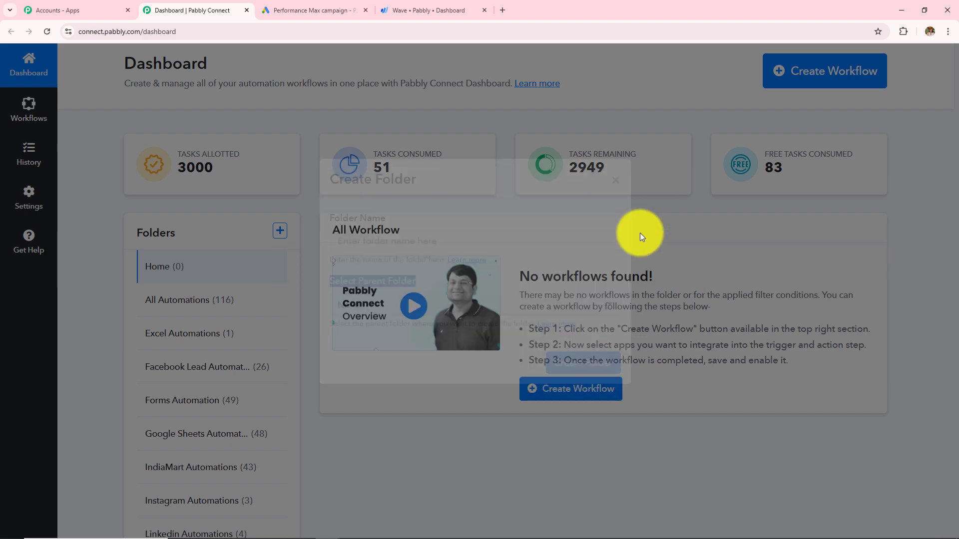
pyautogui.scroll(2, 649, 245)
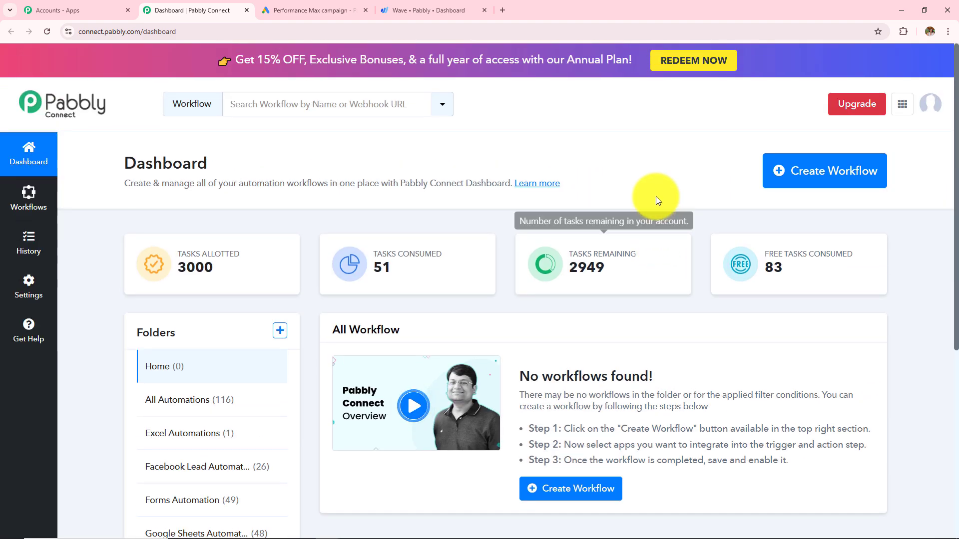
# Step: Paste 'How to Create Wave Customer for Google Ads Lead' as the workflow name, choose All Automations, and create it
pyautogui.click(809, 173)
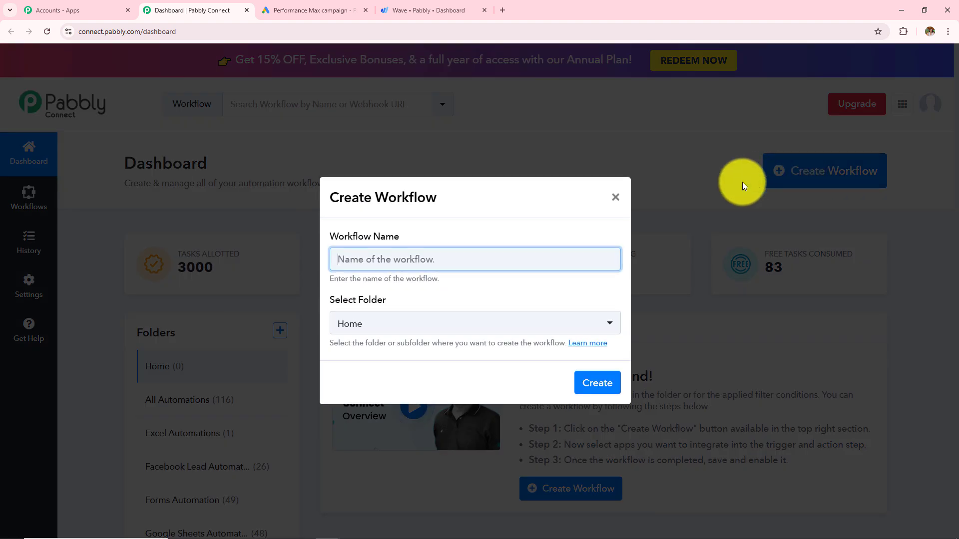
pyautogui.moveTo(331, 238); pyautogui.dragTo(407, 238)
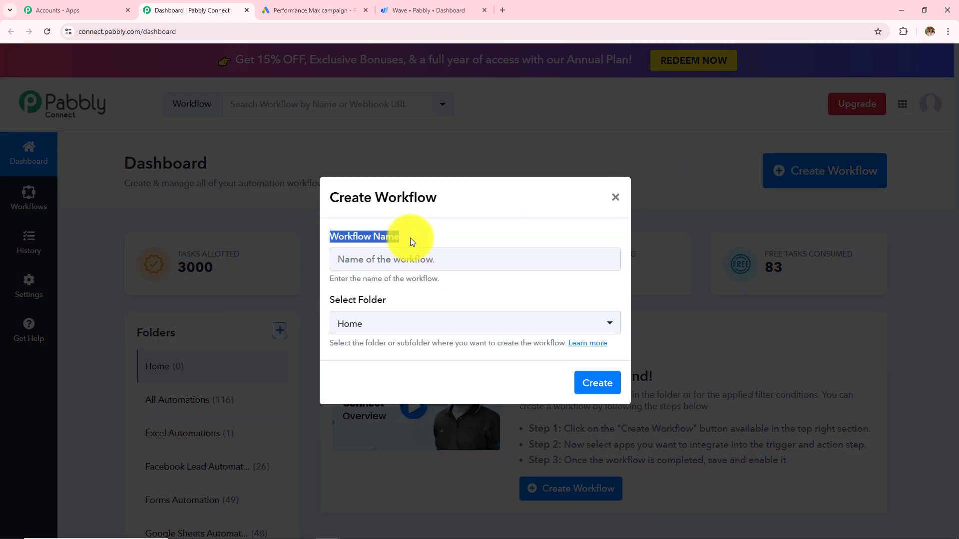
pyautogui.moveTo(322, 300); pyautogui.dragTo(441, 302)
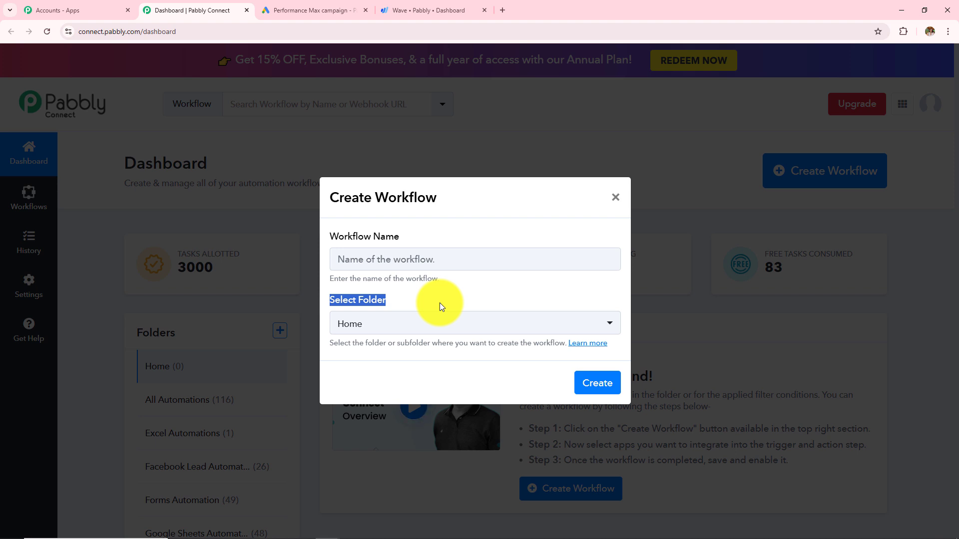
pyautogui.click(451, 267)
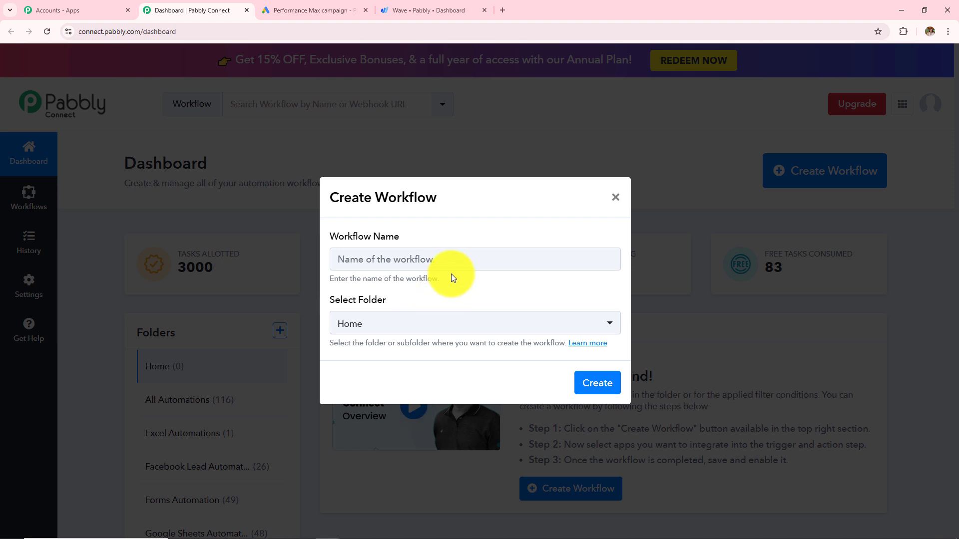
pyautogui.write('How to Create Wave Customer for Google Ads Lead')
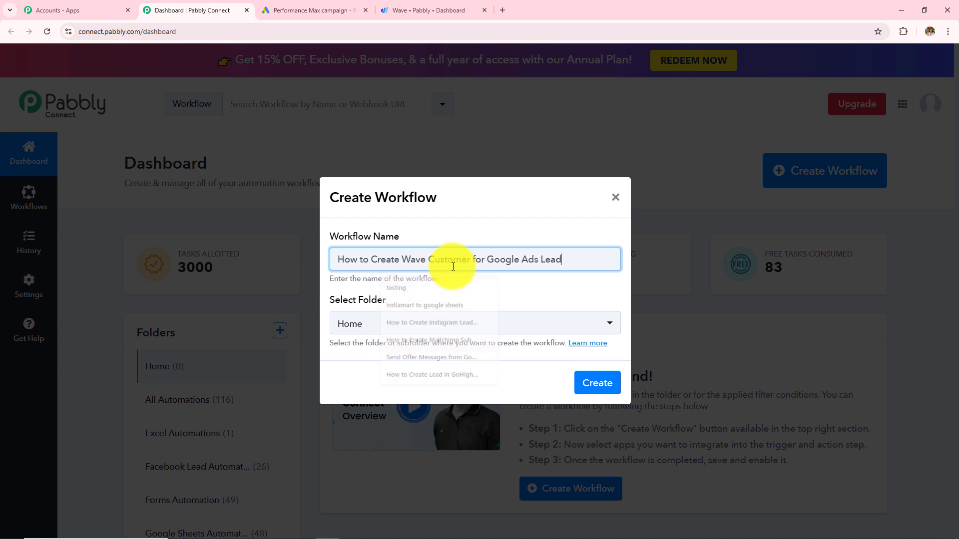
pyautogui.moveTo(552, 259); pyautogui.dragTo(185, 298)
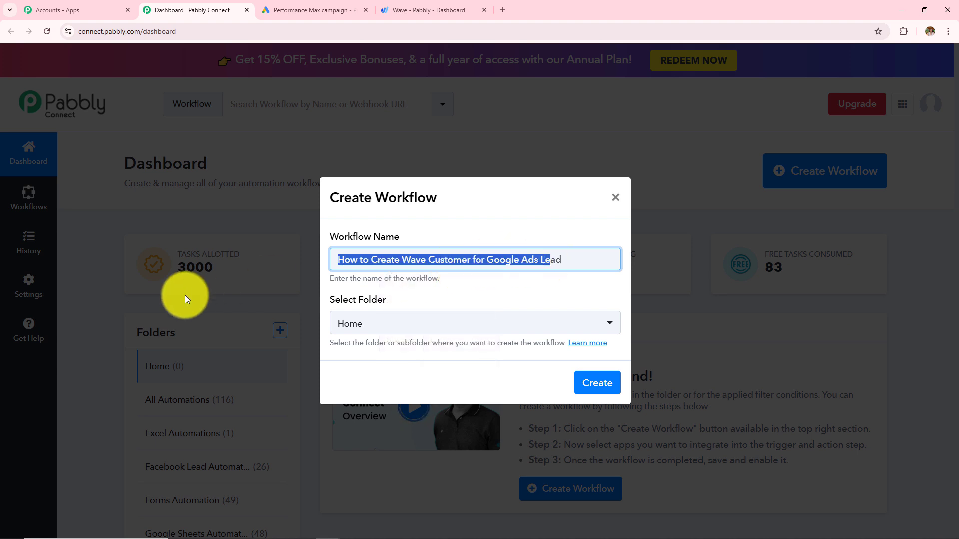
pyautogui.click(419, 332)
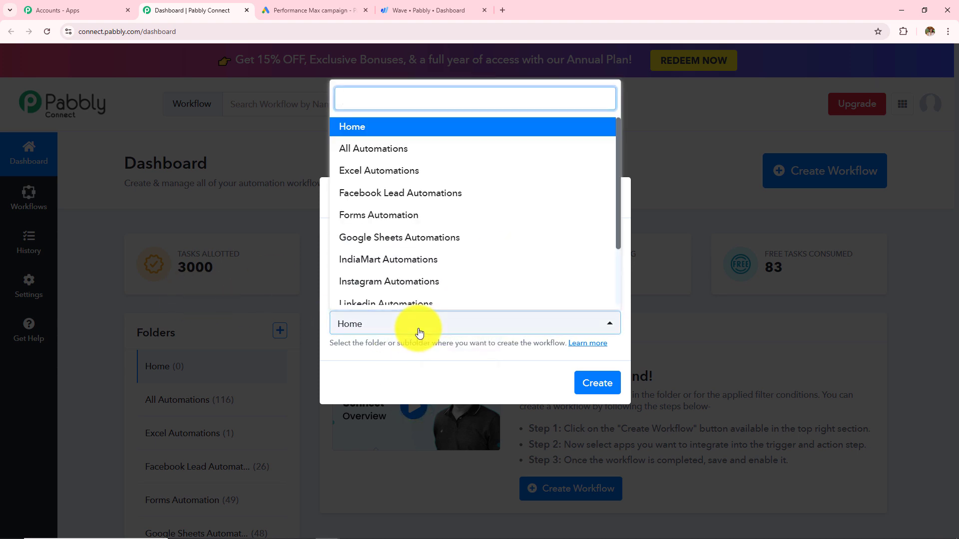
pyautogui.scroll(-2, 405, 251)
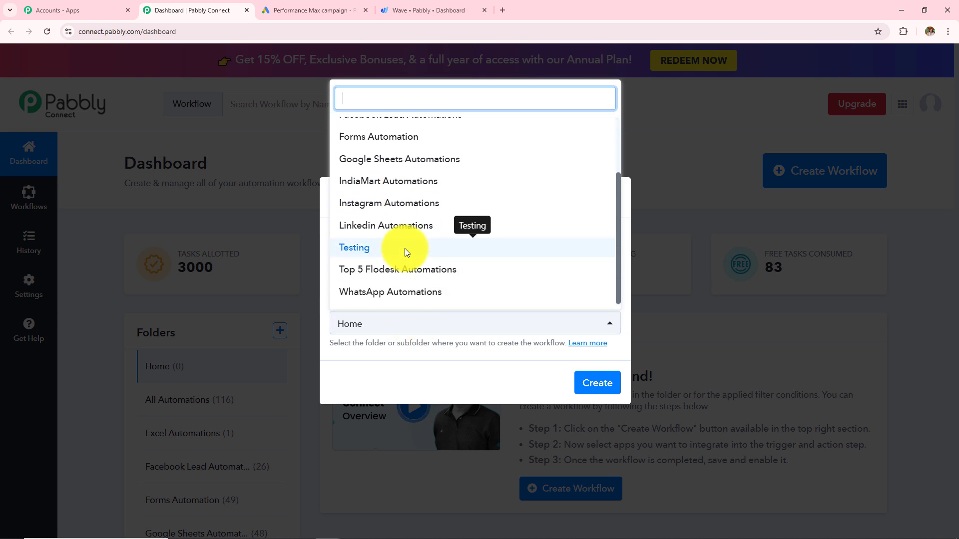
pyautogui.scroll(3, 405, 251)
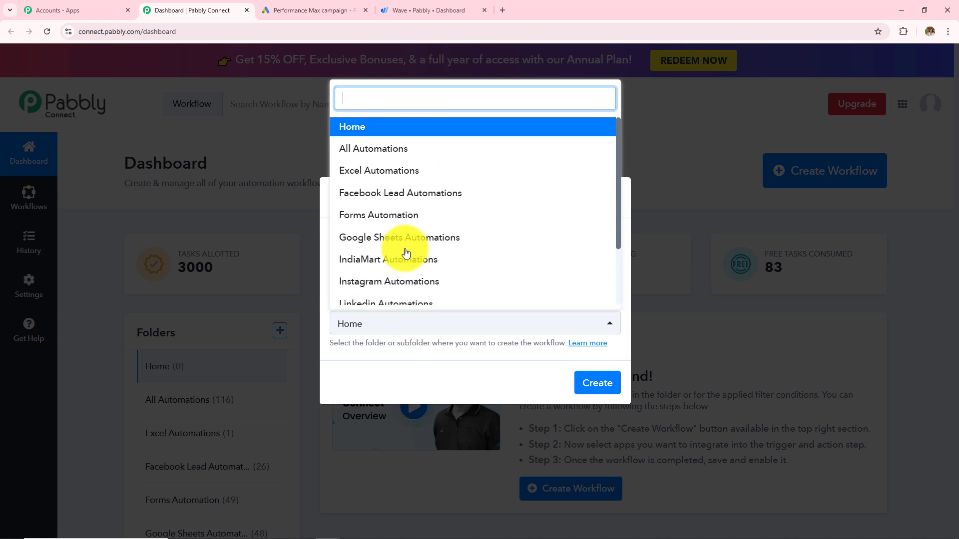
pyautogui.click(391, 148)
pyautogui.click(591, 375)
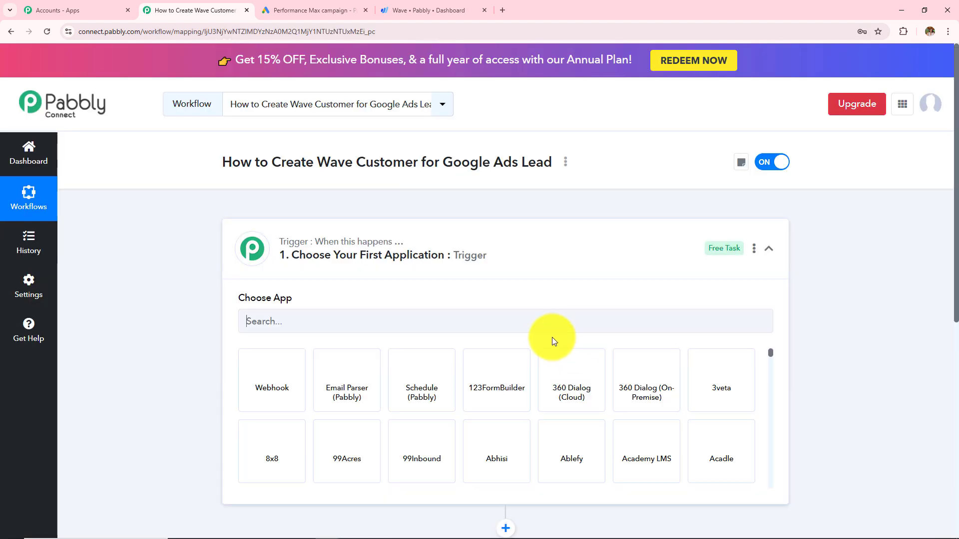
# Step: Expand the trigger step and search its app list for 'Googl'
pyautogui.click(533, 262)
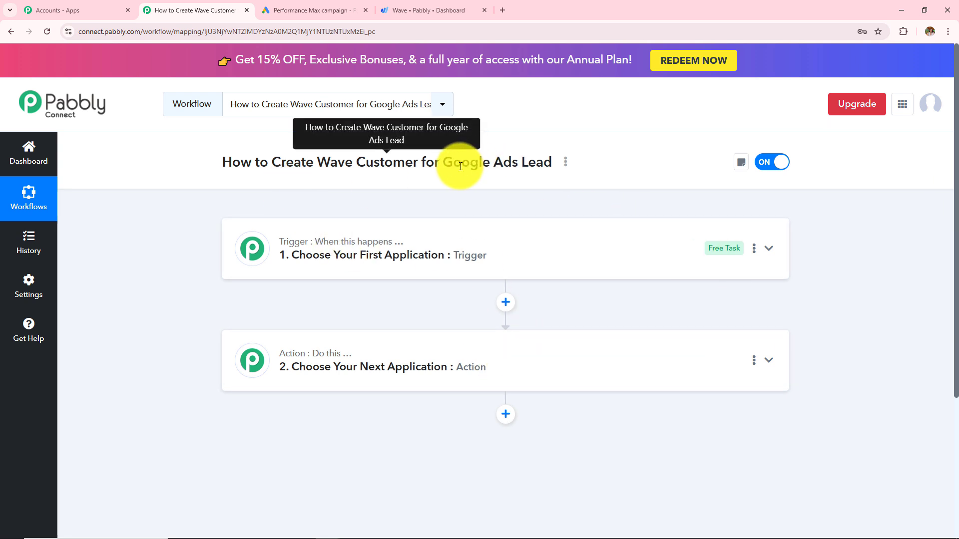
pyautogui.moveTo(449, 162); pyautogui.dragTo(543, 161)
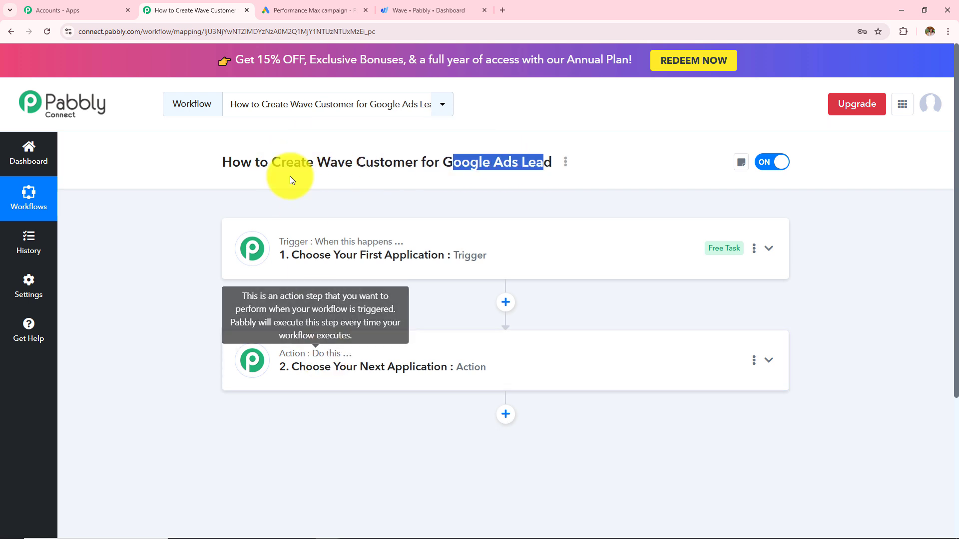
pyautogui.moveTo(281, 163); pyautogui.dragTo(461, 164)
pyautogui.click(445, 250)
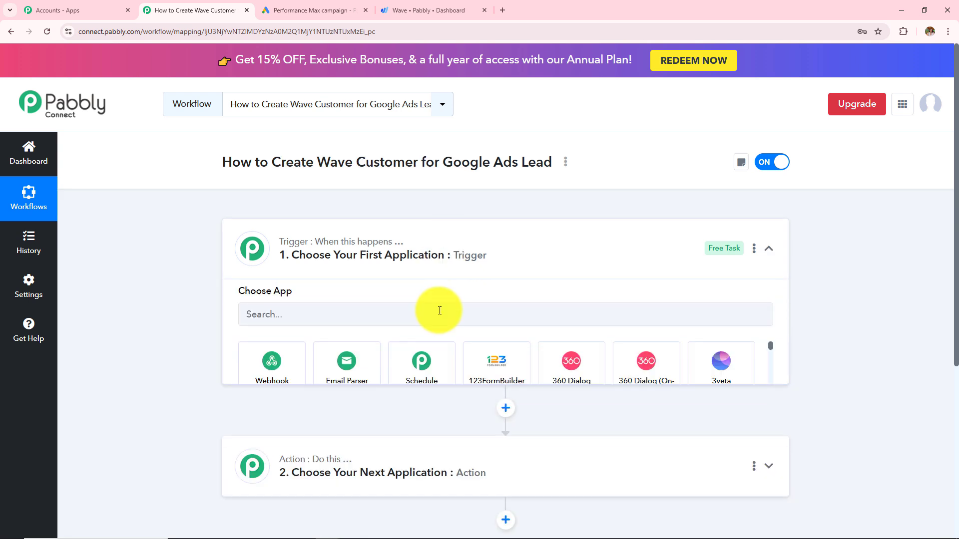
pyautogui.click(438, 321)
pyautogui.write('G')
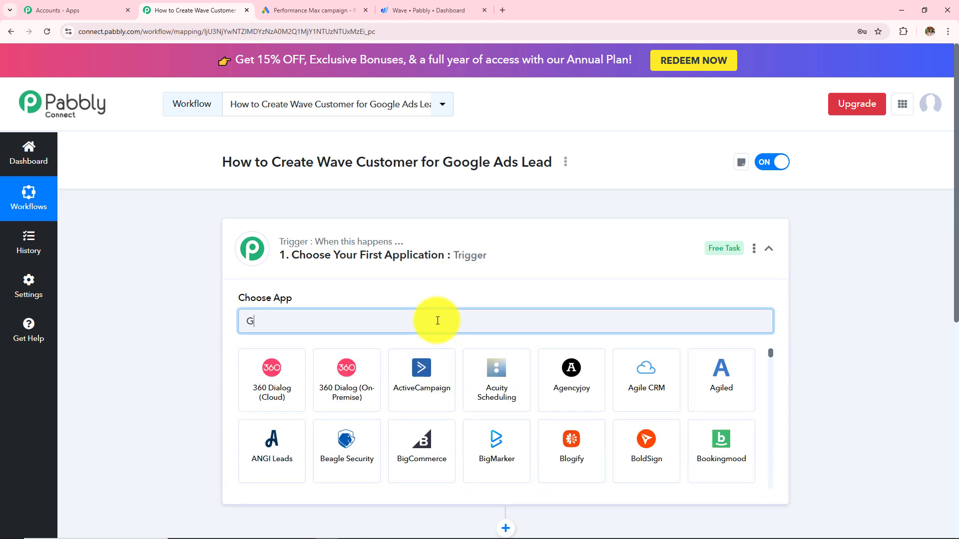
pyautogui.write('oogle')
# Step: Set the trigger to Google Ads with the New Lead Form Entry event
pyautogui.click(259, 385)
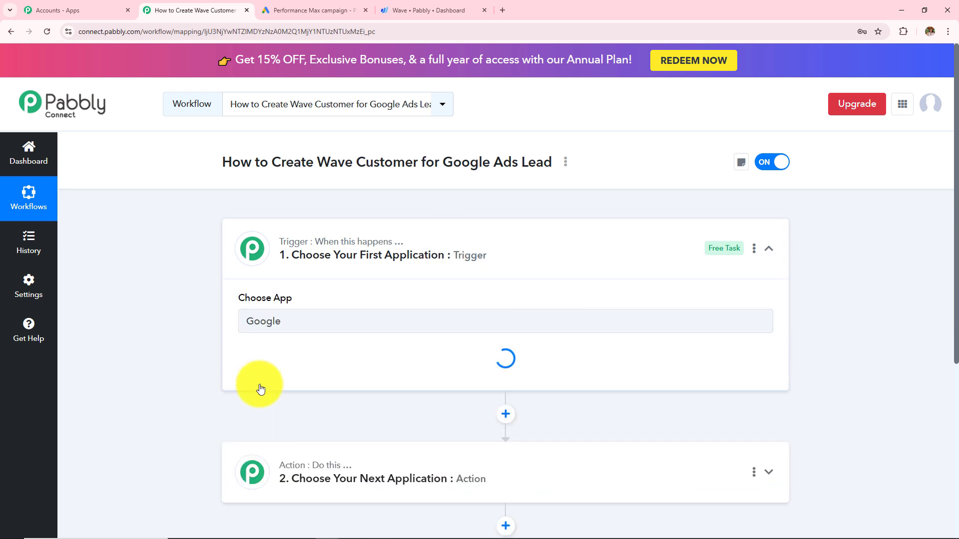
pyautogui.click(259, 383)
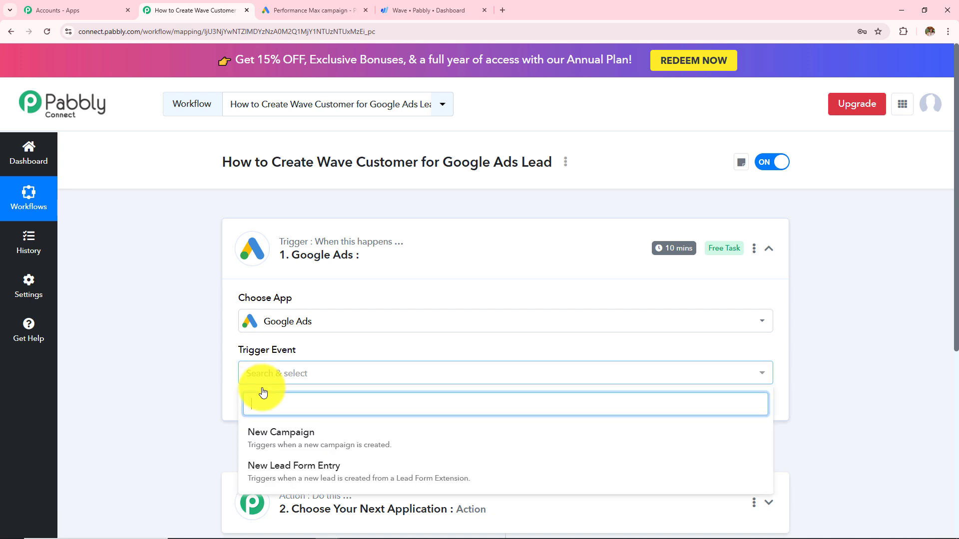
pyautogui.click(289, 480)
pyautogui.scroll(-3, 400, 340)
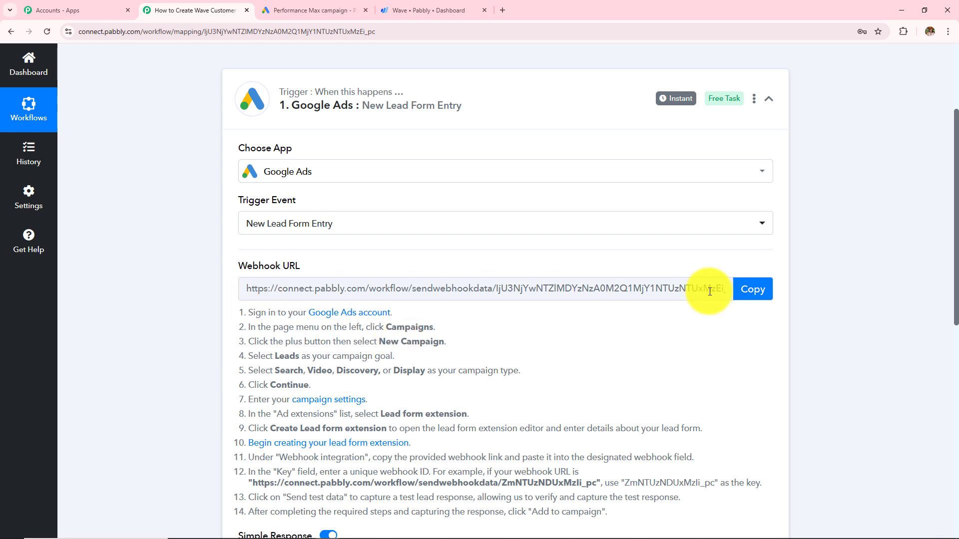
pyautogui.scroll(-2, 422, 383)
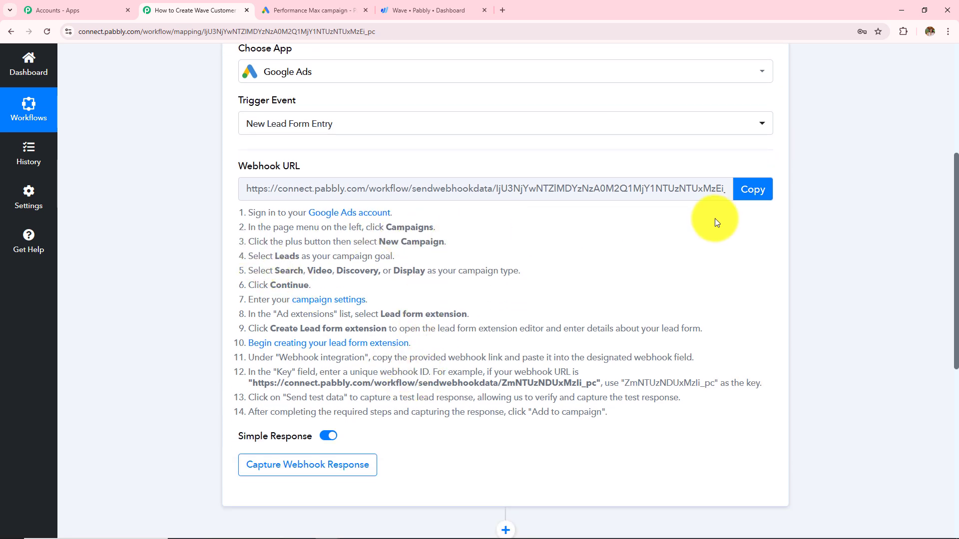
# Step: Review the webhook setup instructions, then go back to the Google Ads lead form dialog
pyautogui.click(289, 11)
pyautogui.click(178, 3)
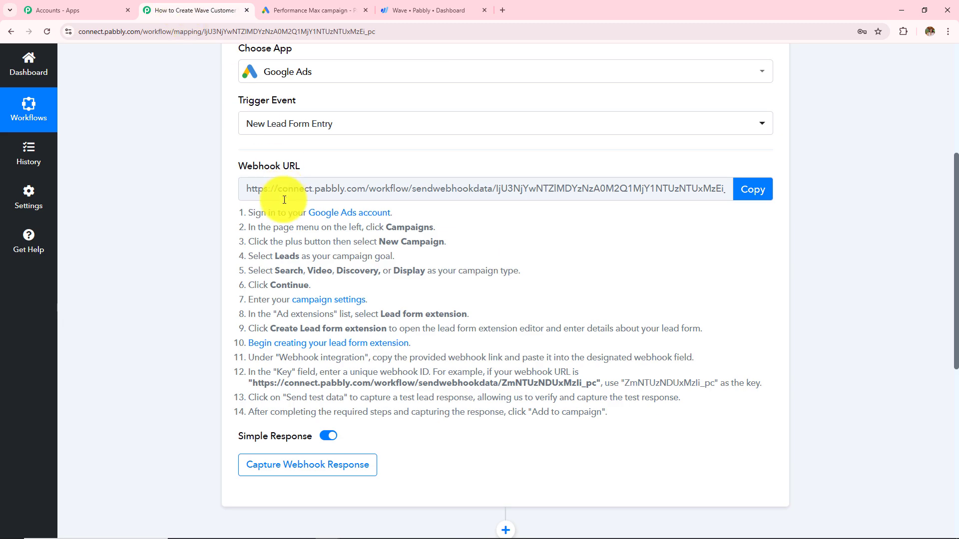
pyautogui.moveTo(238, 211); pyautogui.dragTo(556, 448)
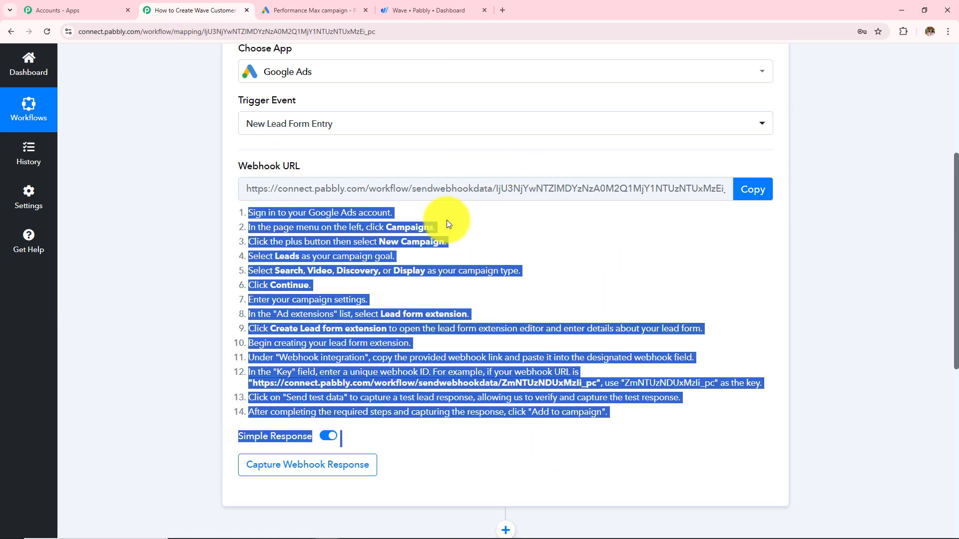
pyautogui.click(309, 10)
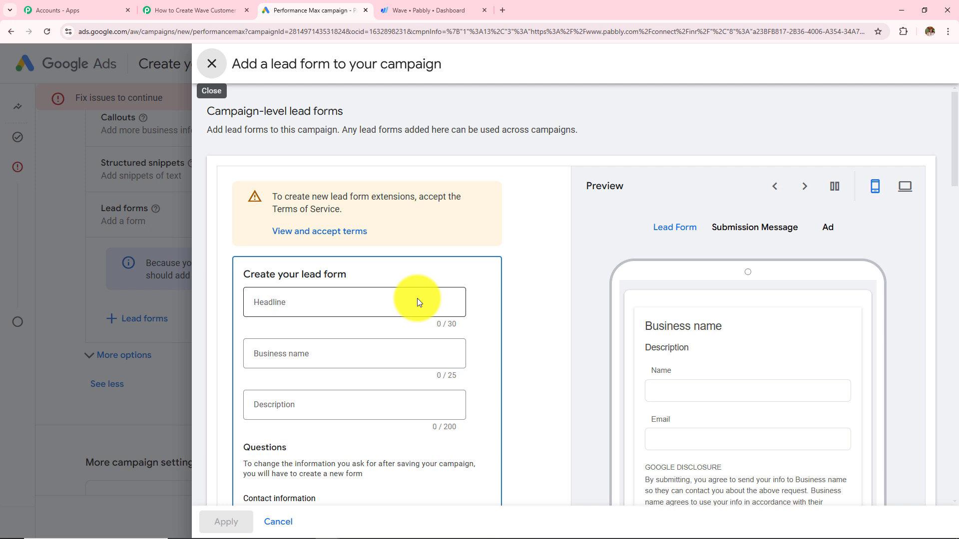
# Step: Tick Name, Phone number, Email, City, State/Province, Country and Company name as lead form questions
pyautogui.scroll(-4, 417, 298)
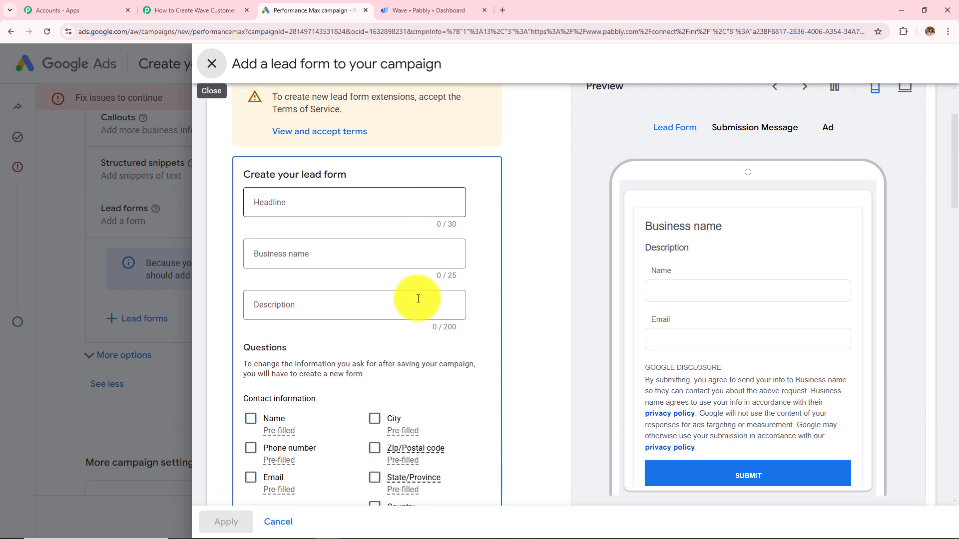
pyautogui.click(251, 319)
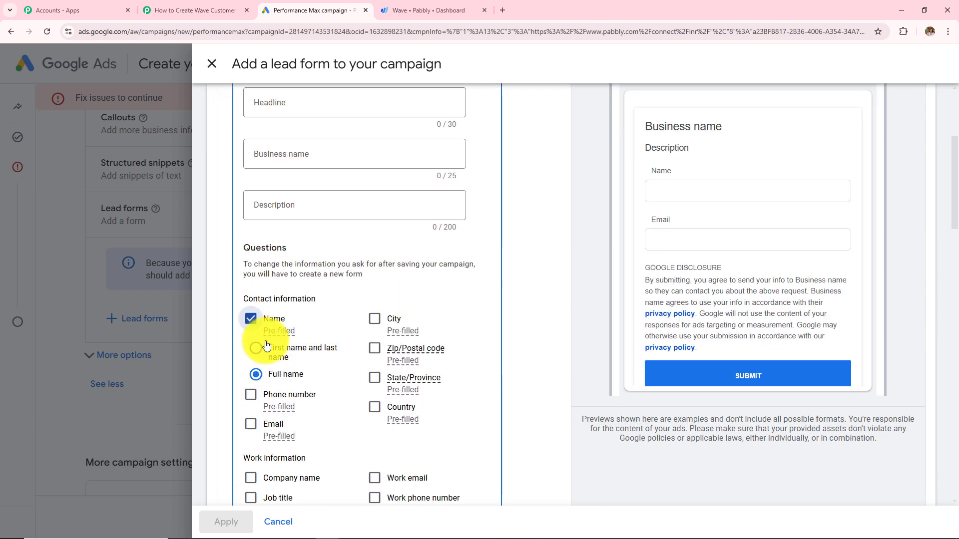
pyautogui.click(251, 395)
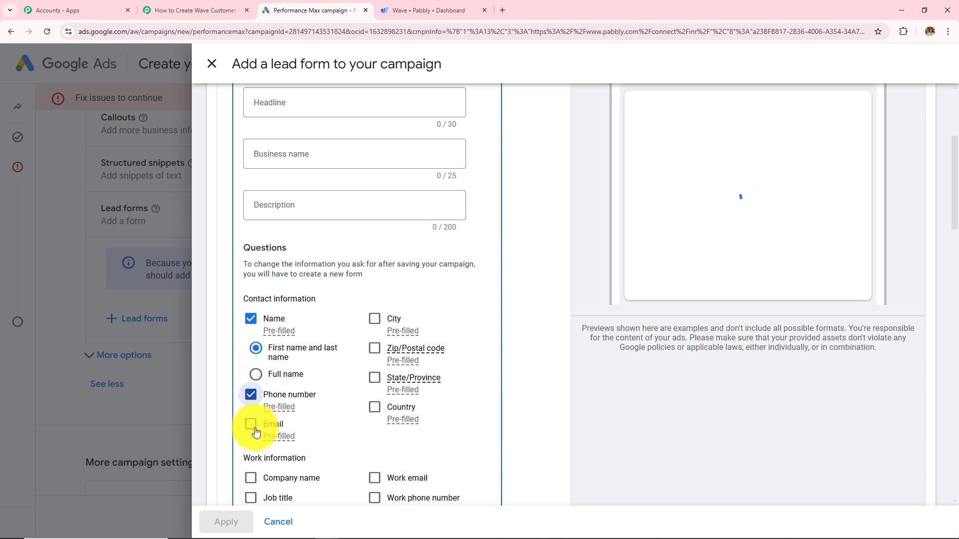
pyautogui.click(251, 424)
pyautogui.click(375, 318)
pyautogui.click(375, 378)
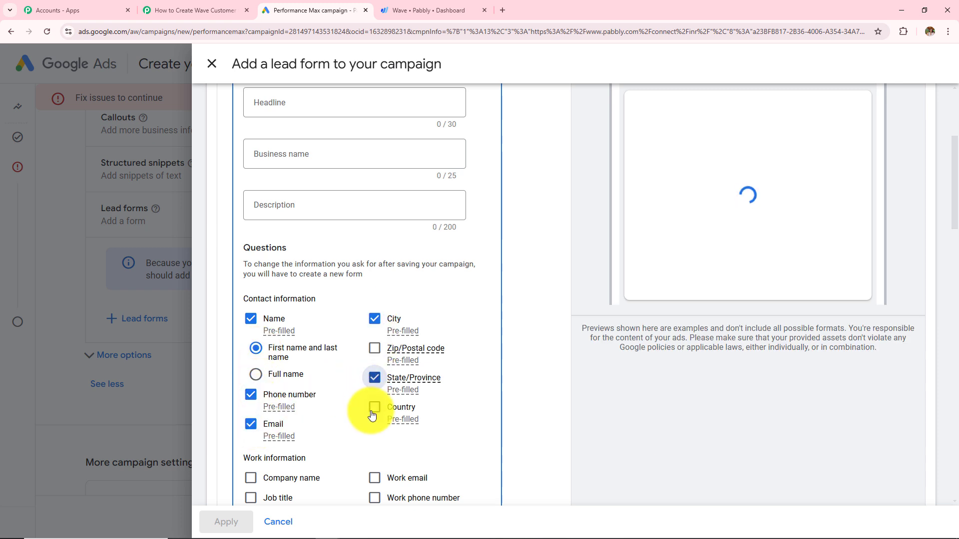
pyautogui.click(375, 407)
pyautogui.click(274, 477)
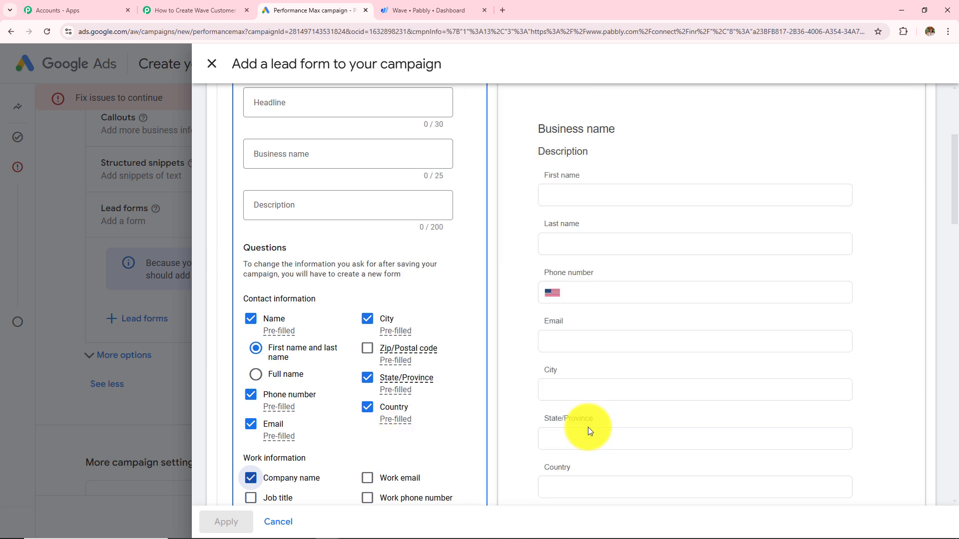
pyautogui.scroll(-10, 589, 427)
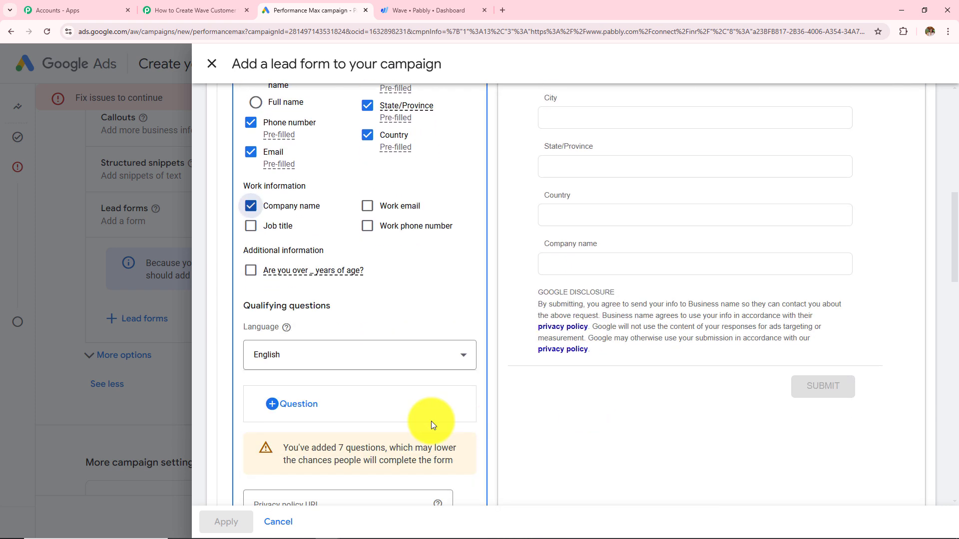
# Step: Expand Lead delivery option and paste the copied Pabbly webhook URL into Webhook URL
pyautogui.scroll(-8, 360, 424)
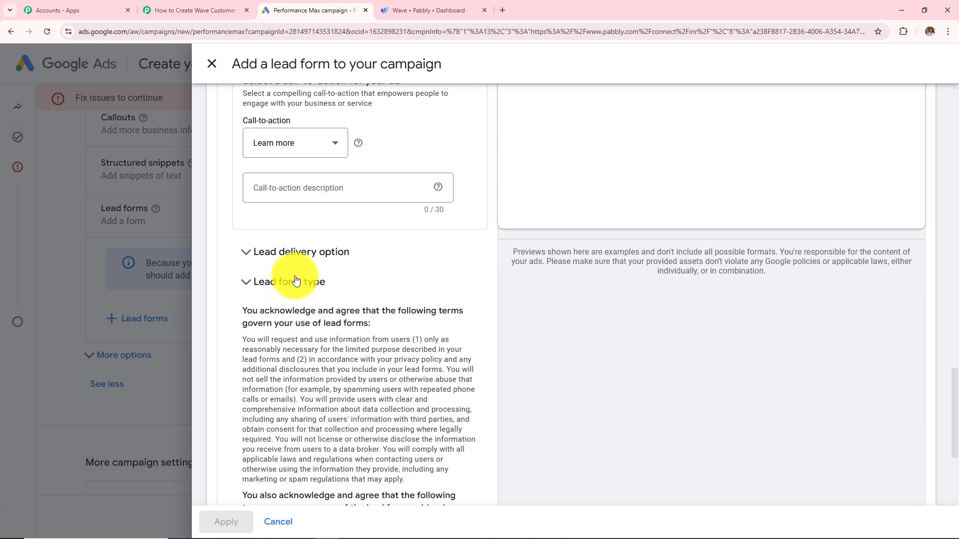
pyautogui.click(293, 262)
pyautogui.scroll(-2, 294, 262)
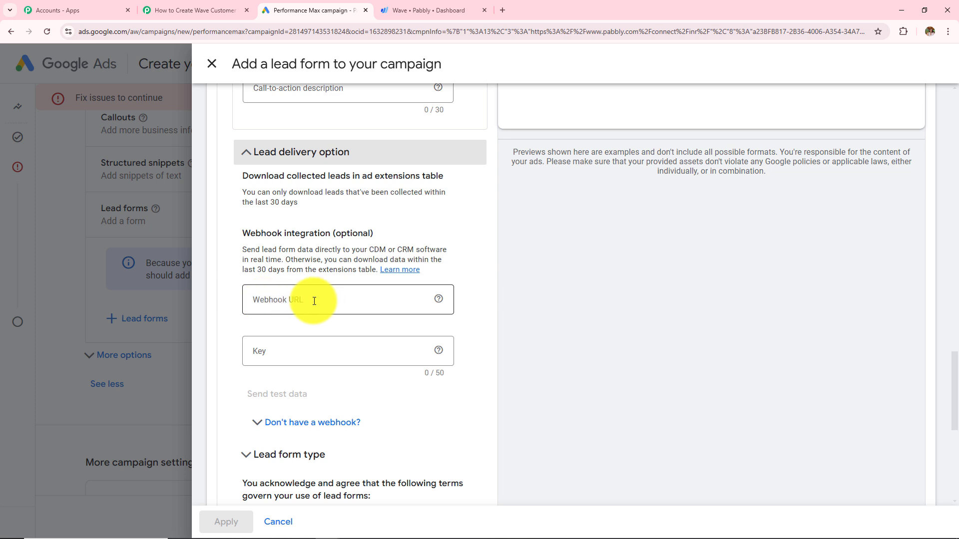
pyautogui.click(194, 10)
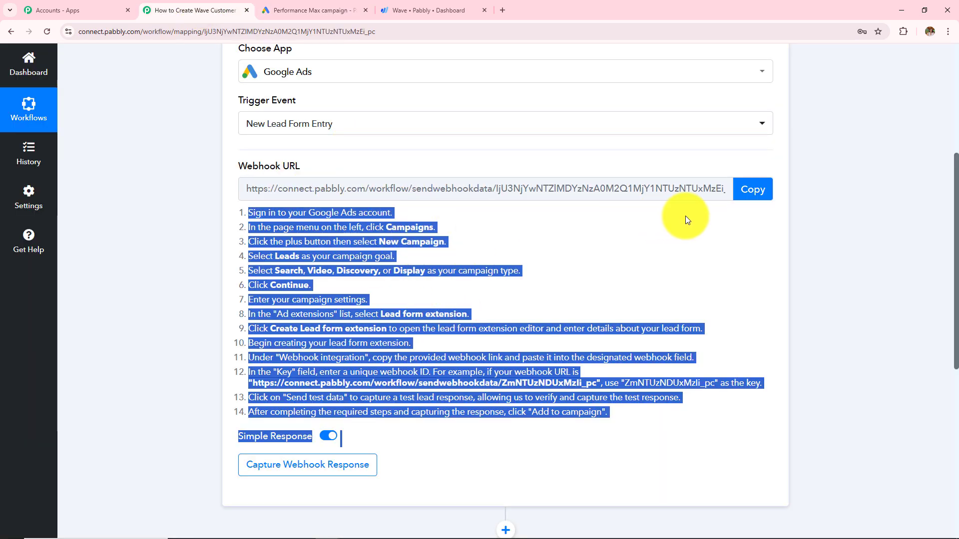
pyautogui.click(752, 189)
pyautogui.click(311, 7)
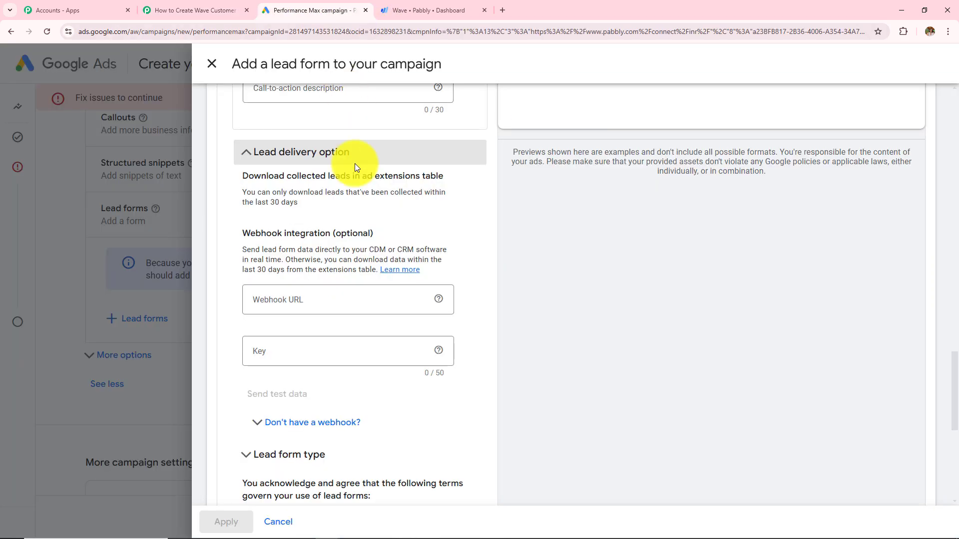
pyautogui.click(338, 301)
pyautogui.hotkey('ctrl', 'v')
pyautogui.click(332, 350)
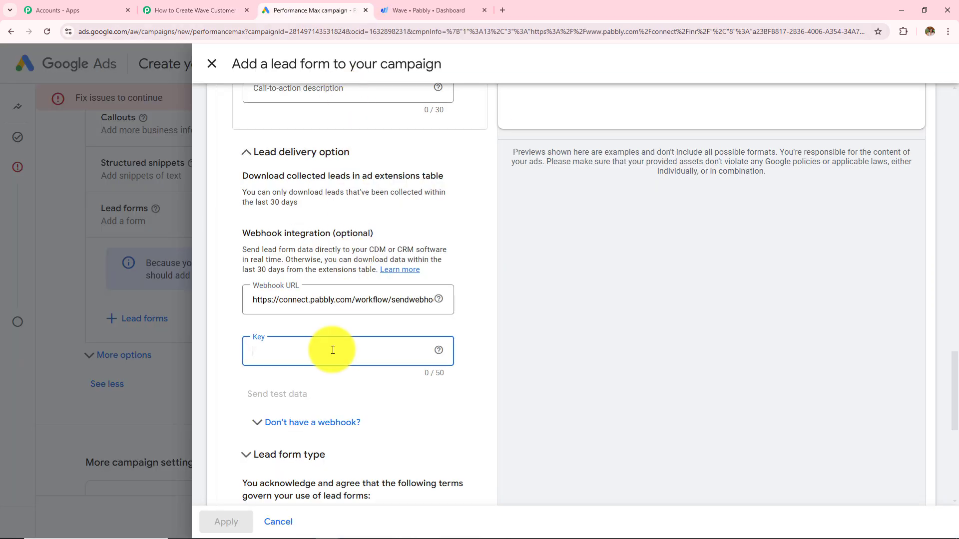
# Step: Enter the webhook key, then read Pabbly's note about making a test submission
pyautogui.write('123')
pyautogui.click(143, 11)
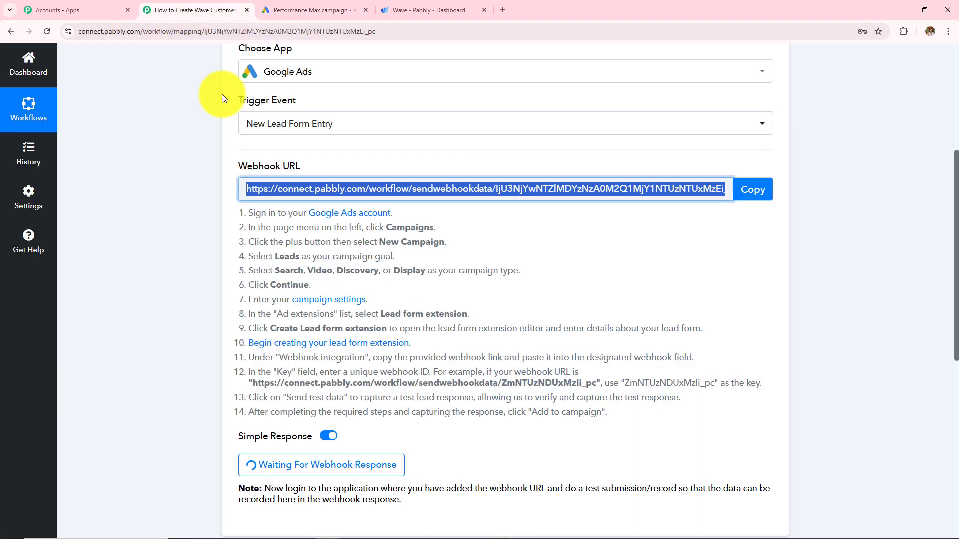
pyautogui.scroll(-4, 387, 354)
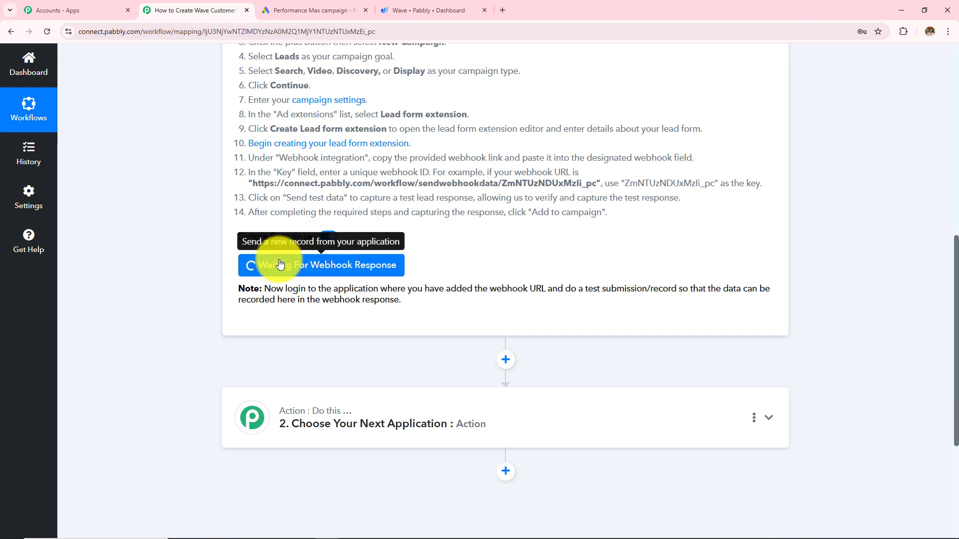
pyautogui.moveTo(264, 290); pyautogui.dragTo(433, 319)
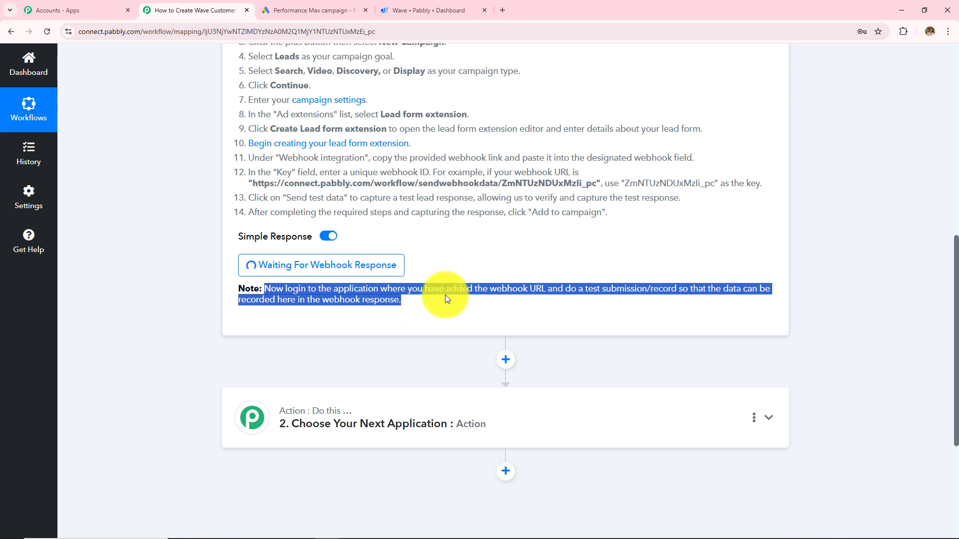
pyautogui.click(310, 7)
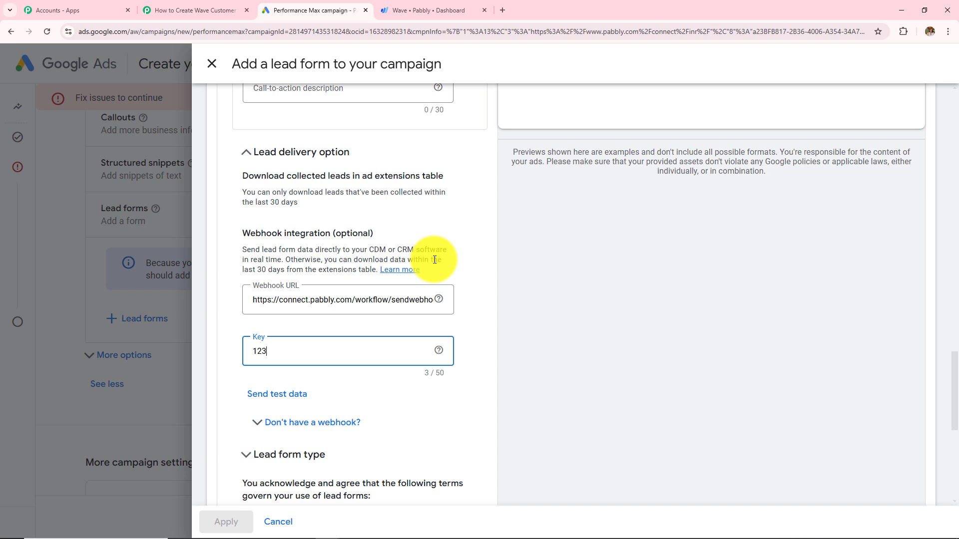
# Step: Check the Google Ads Key field and the waiting Pabbly trigger side by side
pyautogui.scroll(-2, 434, 260)
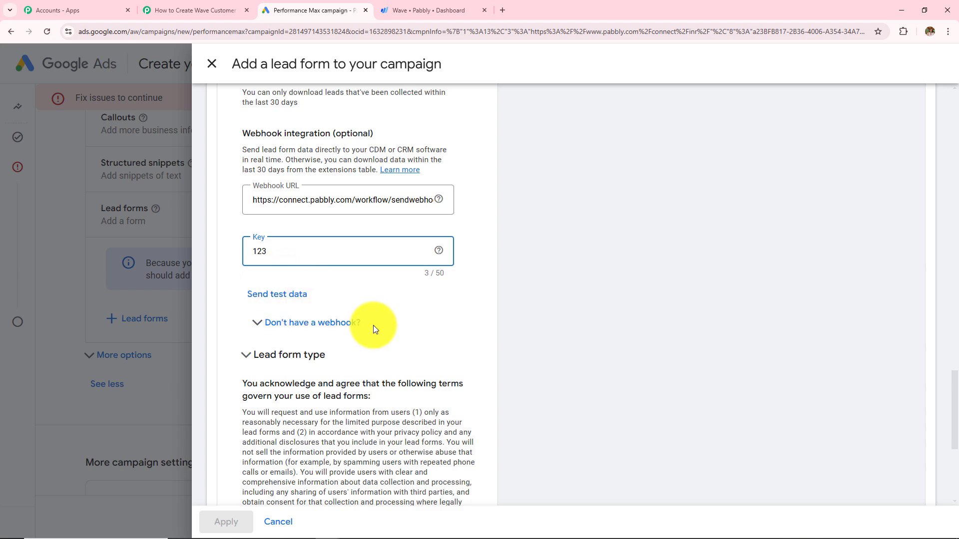
pyautogui.scroll(15, 374, 325)
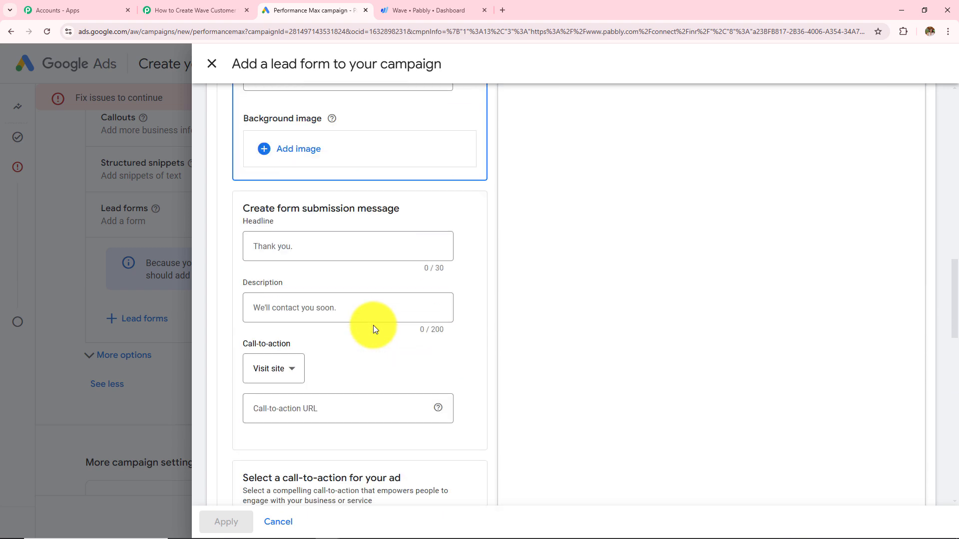
pyautogui.scroll(10, 373, 325)
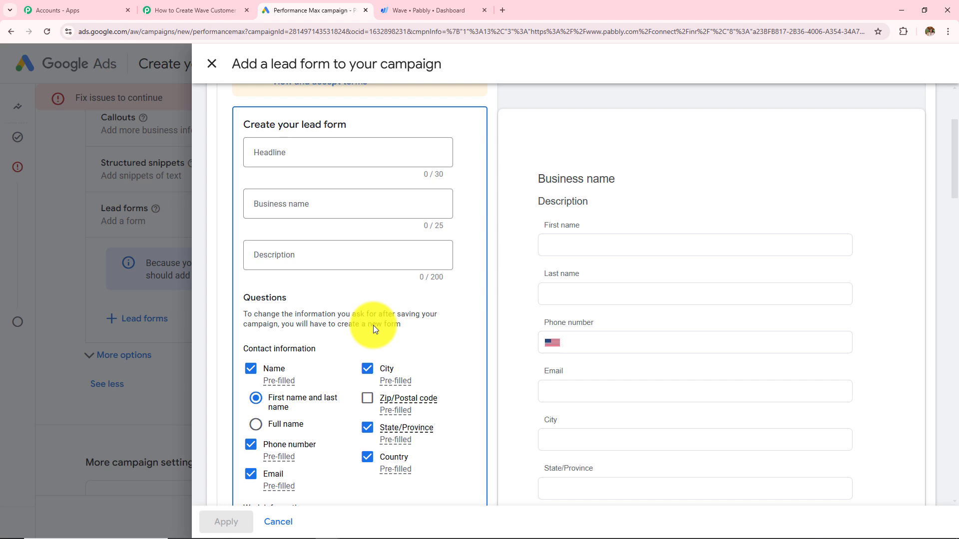
pyautogui.scroll(-9, 373, 326)
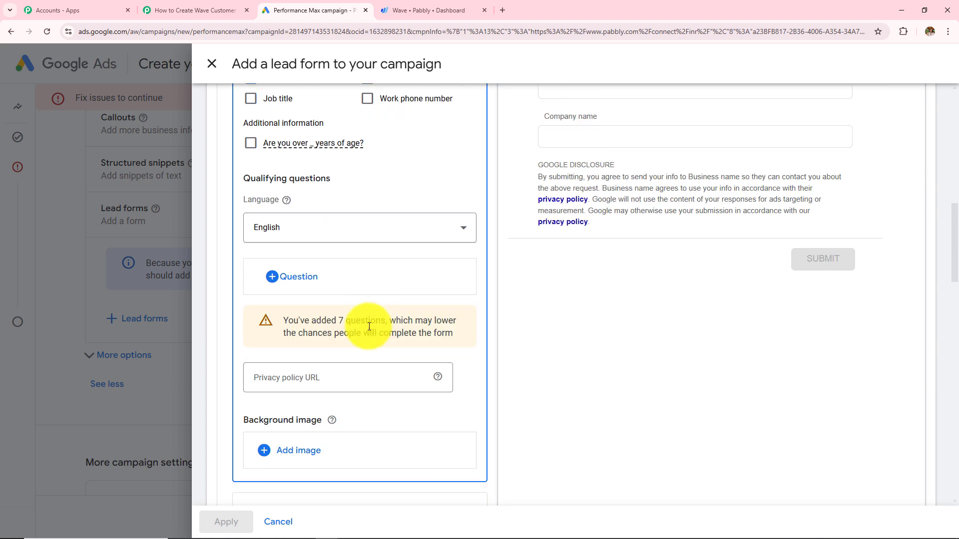
pyautogui.click(212, 5)
pyautogui.scroll(-3, 343, 299)
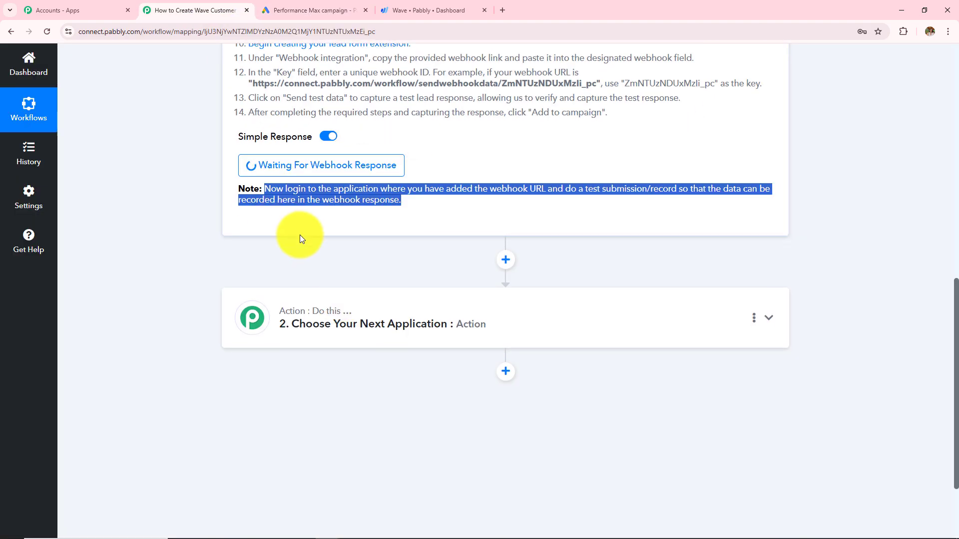
pyautogui.scroll(3, 300, 235)
pyautogui.scroll(5, 320, 263)
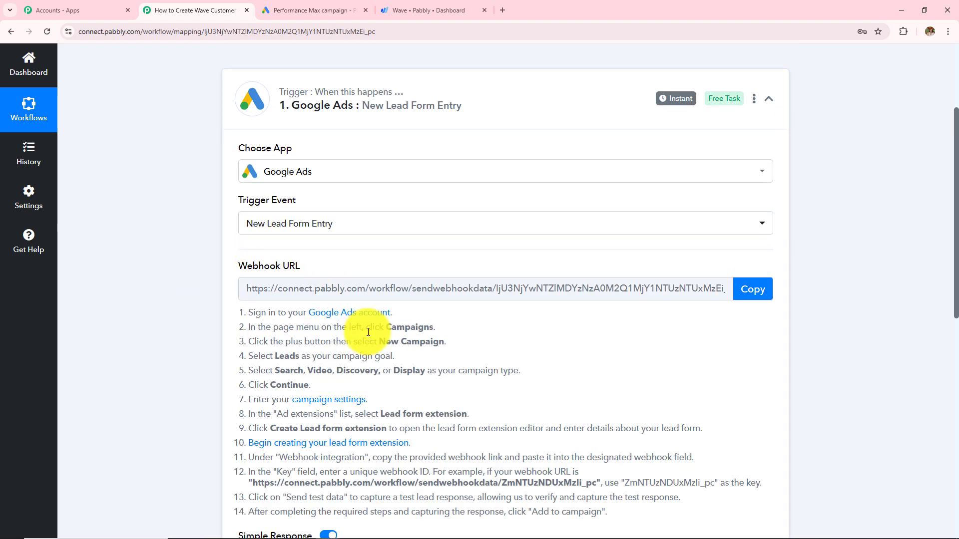
pyautogui.scroll(3, 274, 353)
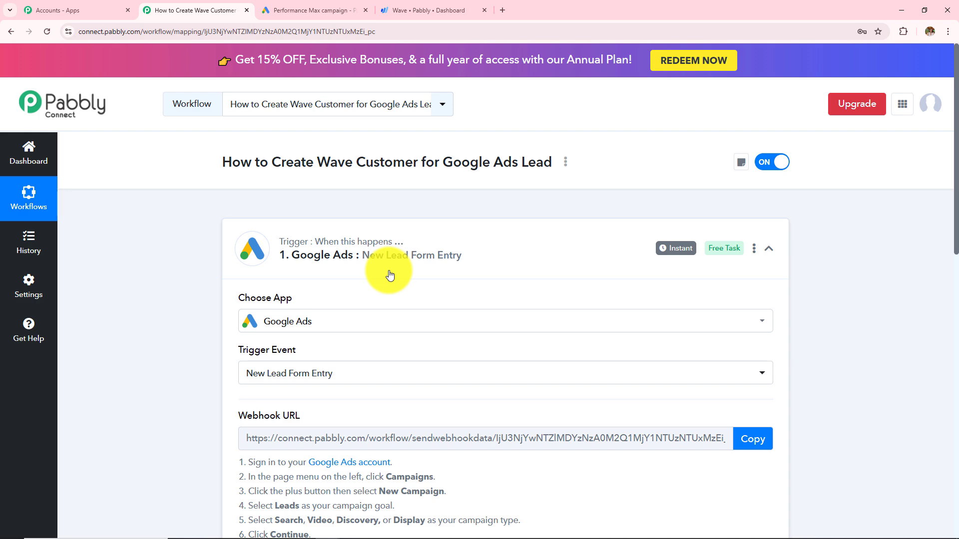
# Step: Send test data from the Google Ads lead form and confirm 'Test data sent.'
pyautogui.click(309, 10)
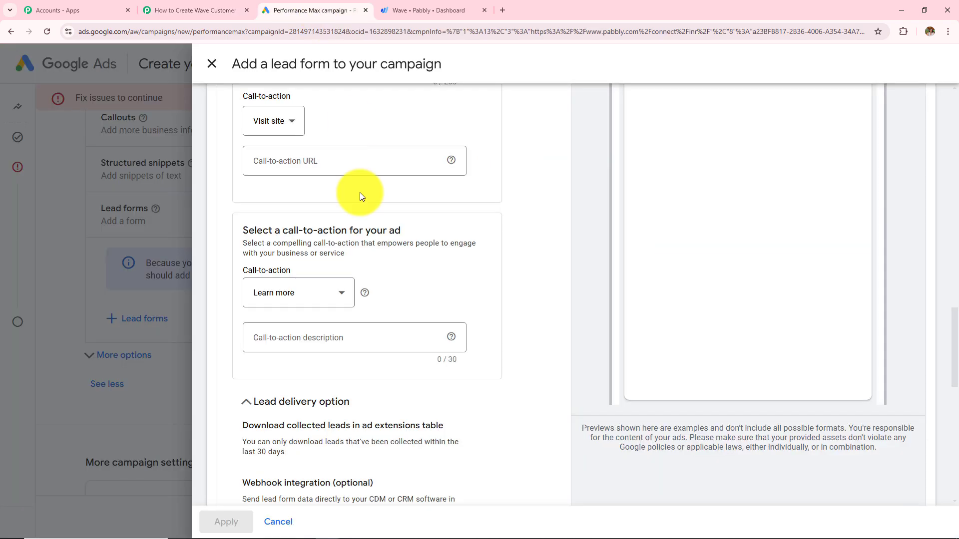
pyautogui.scroll(-8, 355, 195)
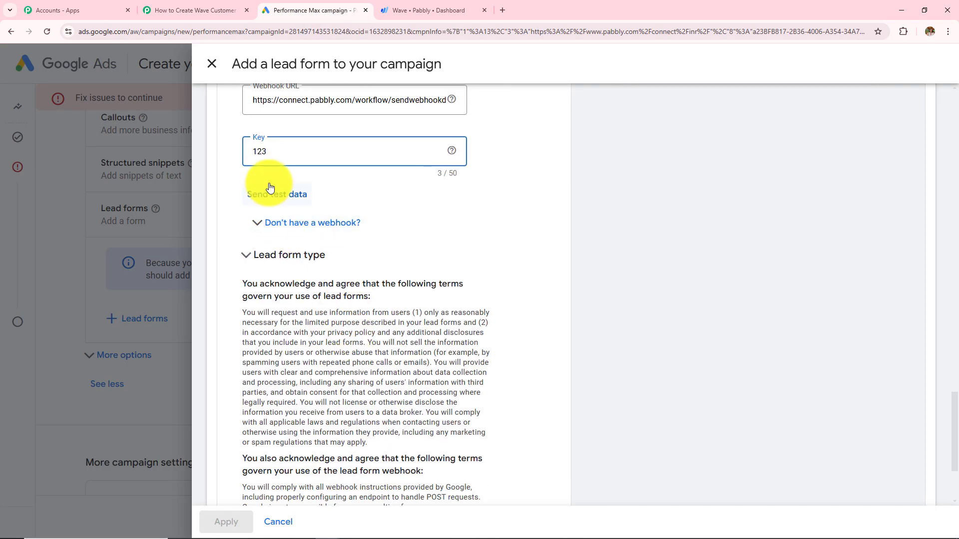
pyautogui.click(278, 194)
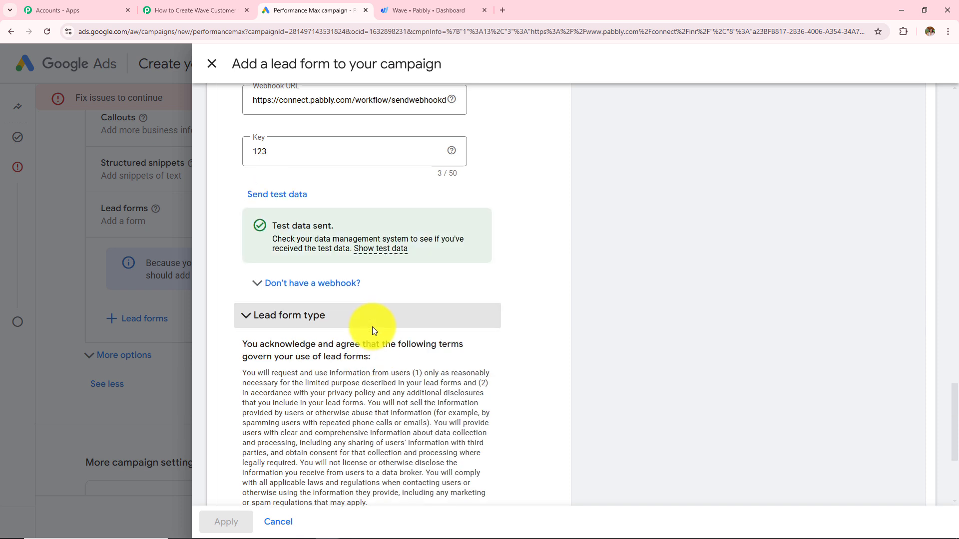
pyautogui.moveTo(271, 228); pyautogui.dragTo(415, 234)
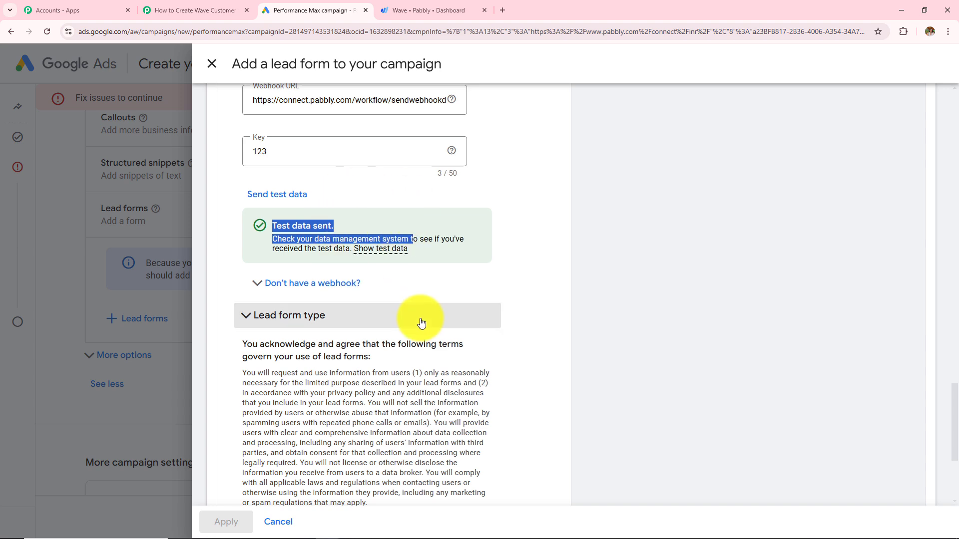
pyautogui.click(170, 10)
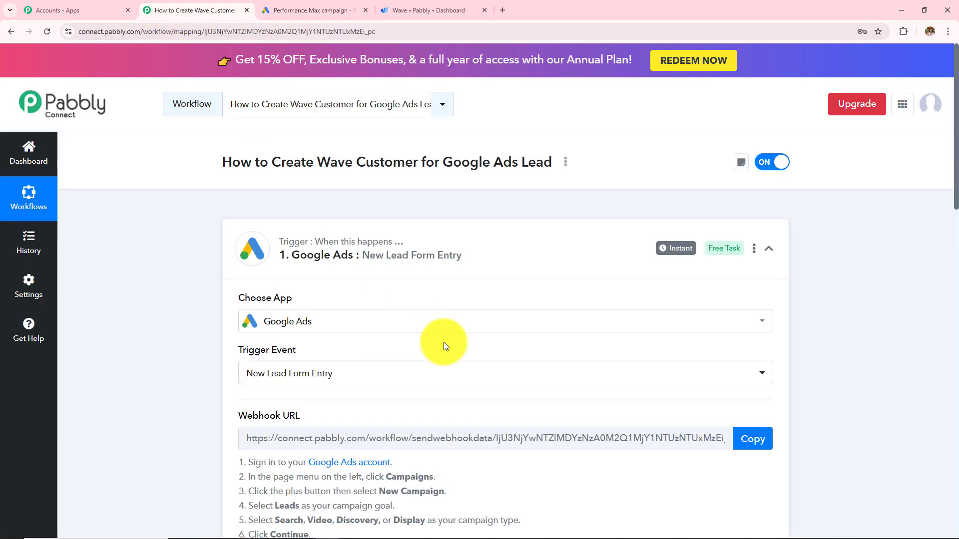
pyautogui.scroll(-5, 444, 342)
pyautogui.scroll(-7, 445, 346)
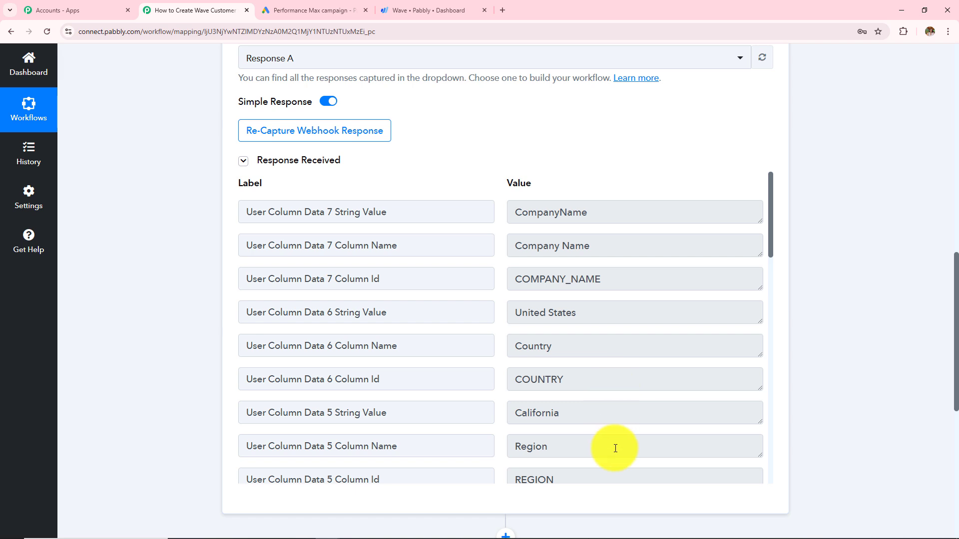
pyautogui.click(601, 208)
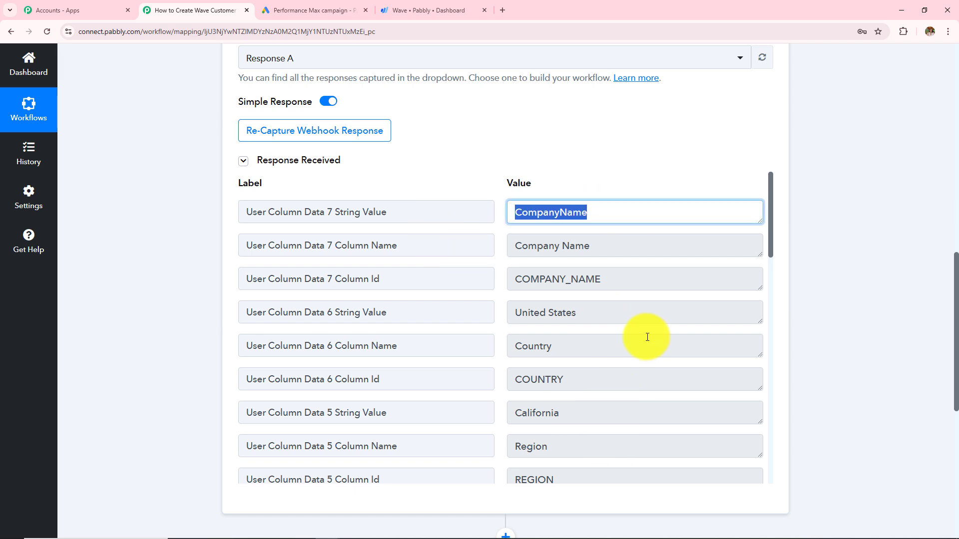
pyautogui.click(617, 315)
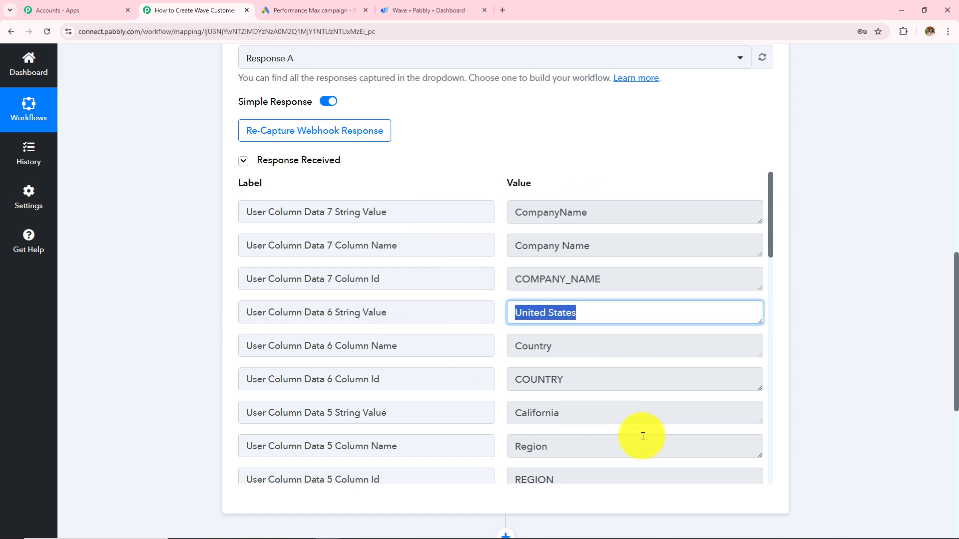
pyautogui.click(590, 408)
pyautogui.scroll(-4, 621, 374)
pyautogui.click(606, 313)
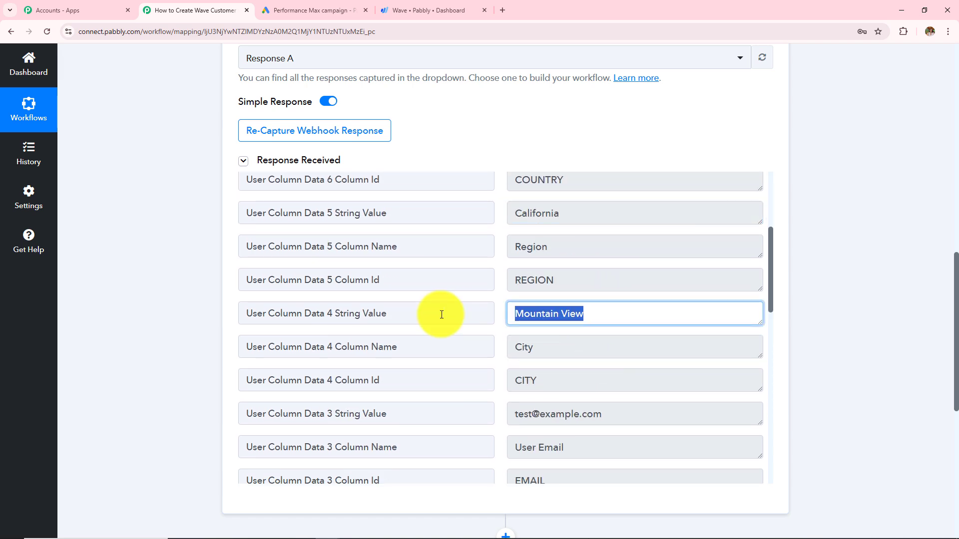
pyautogui.scroll(-2, 651, 373)
pyautogui.click(625, 314)
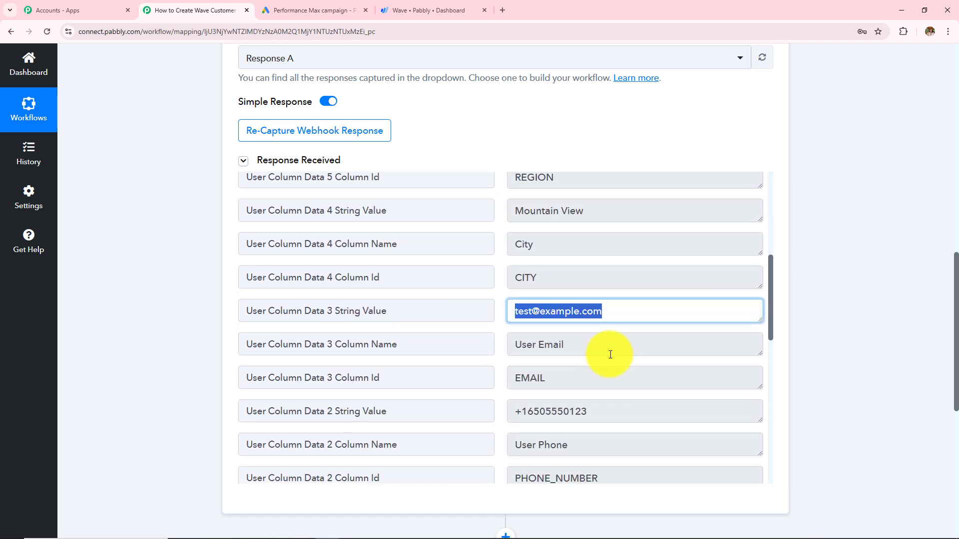
pyautogui.scroll(-3, 610, 354)
pyautogui.click(591, 273)
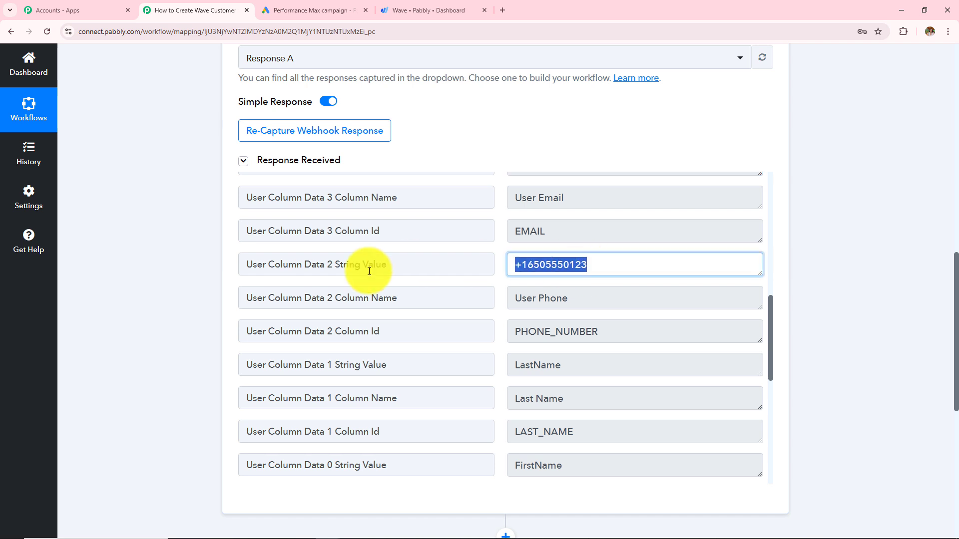
pyautogui.scroll(-2, 572, 400)
pyautogui.click(601, 302)
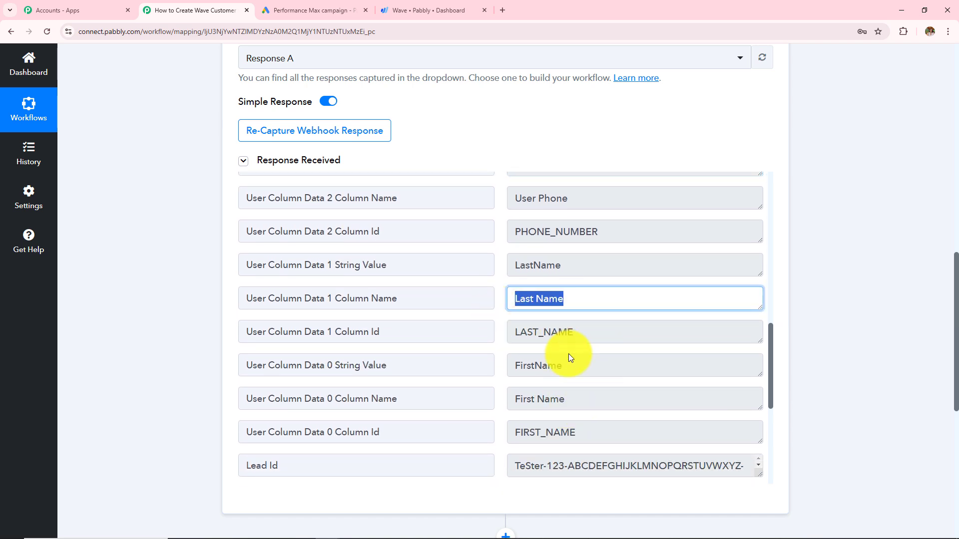
pyautogui.click(569, 364)
pyautogui.scroll(-1, 454, 386)
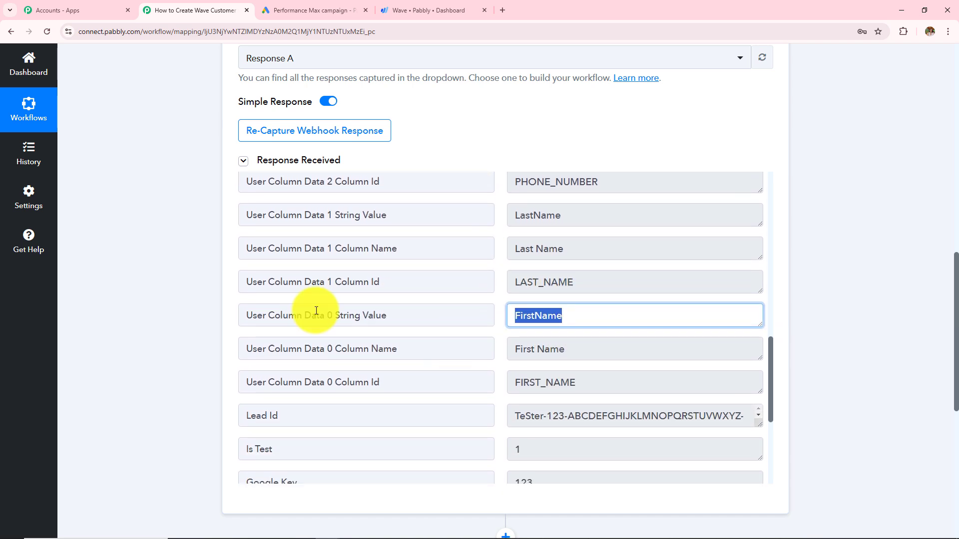
pyautogui.click(317, 8)
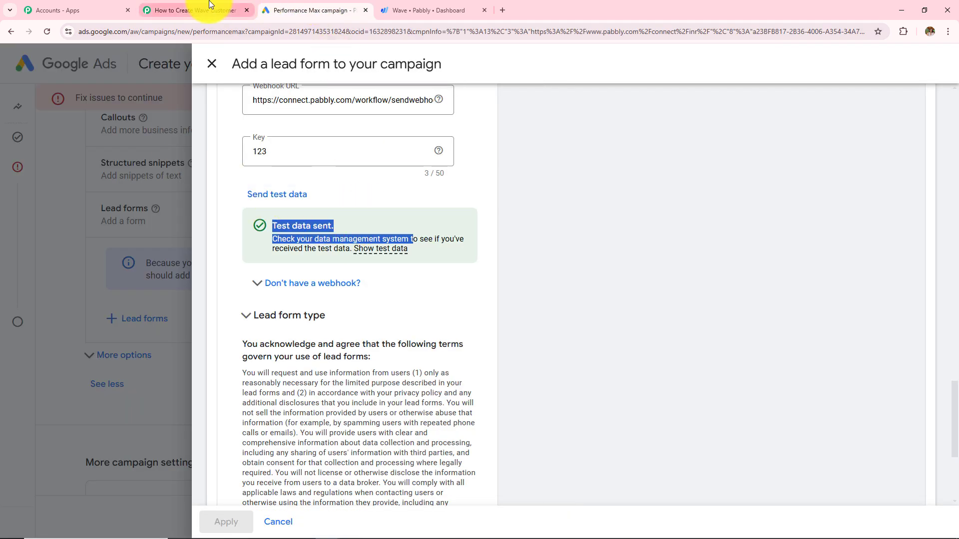
pyautogui.click(195, 10)
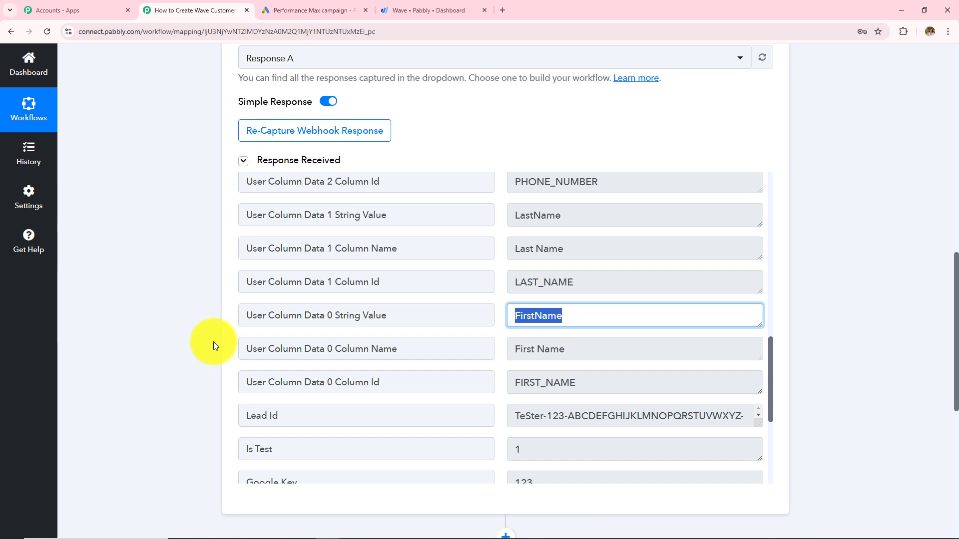
pyautogui.scroll(4, 181, 277)
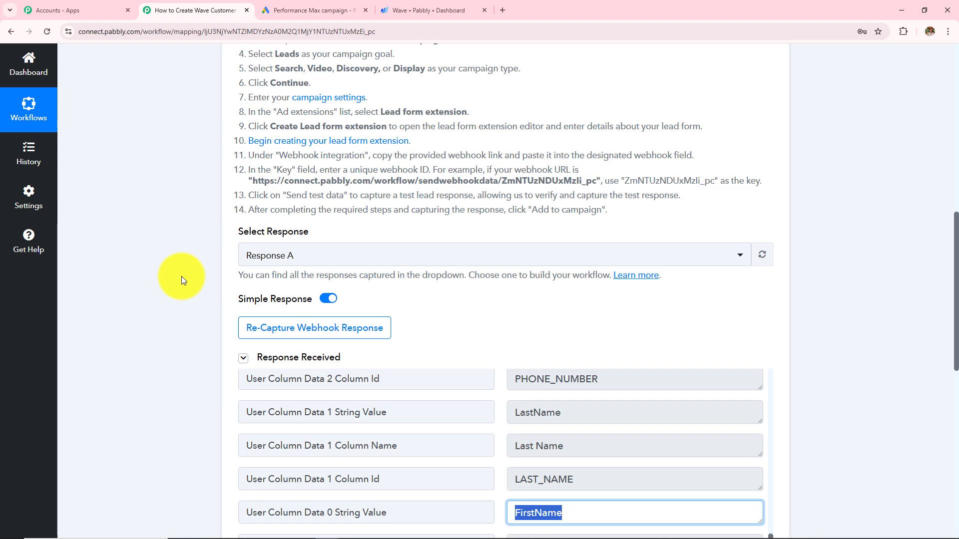
pyautogui.scroll(6, 182, 277)
pyautogui.scroll(3, 328, 350)
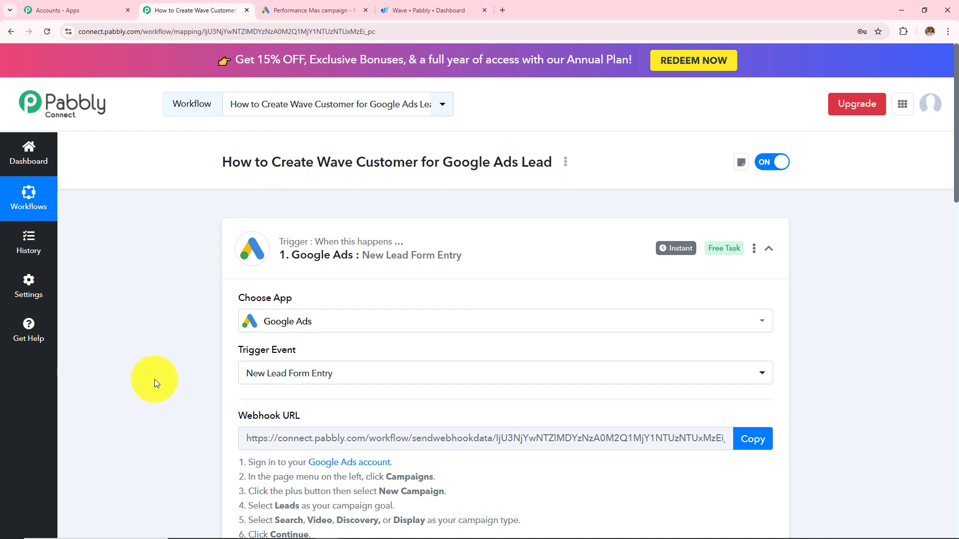
pyautogui.scroll(-20, 155, 379)
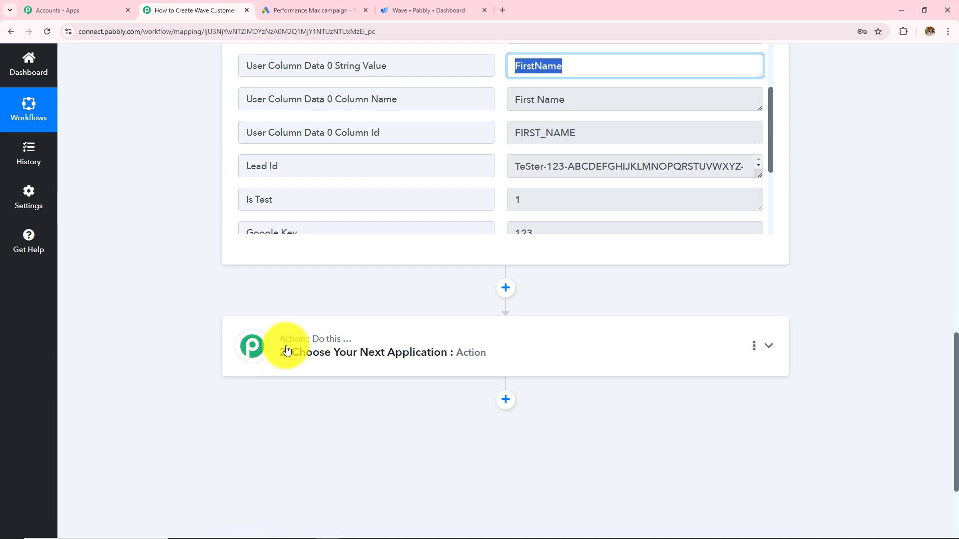
# Step: Set the action step to Wave with the Create a Customer event
pyautogui.click(284, 350)
pyautogui.click(272, 255)
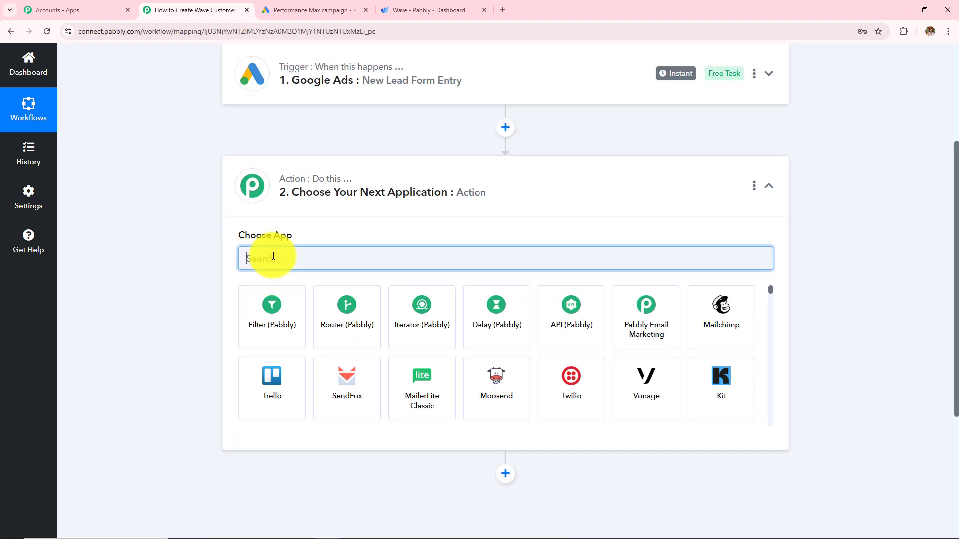
pyautogui.write('Wave')
pyautogui.click(245, 303)
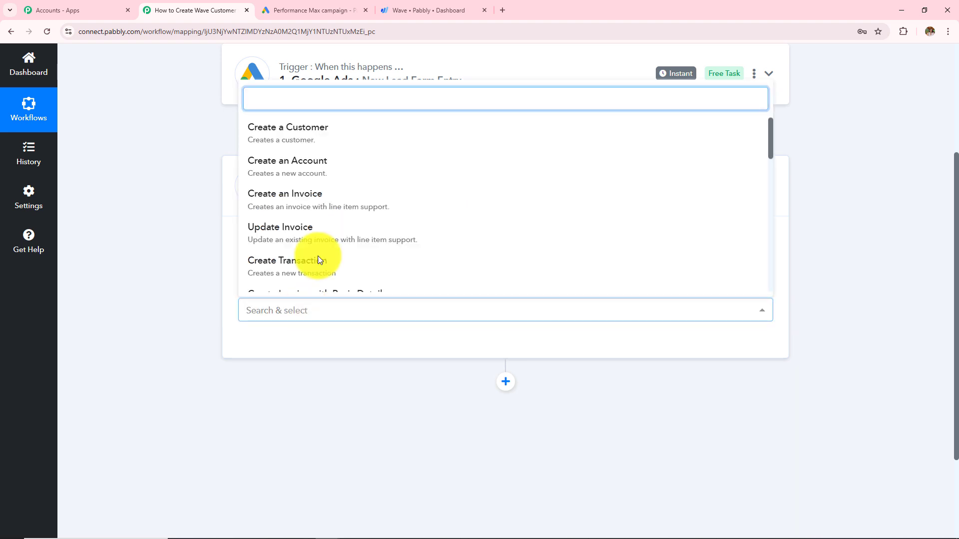
pyautogui.click(373, 144)
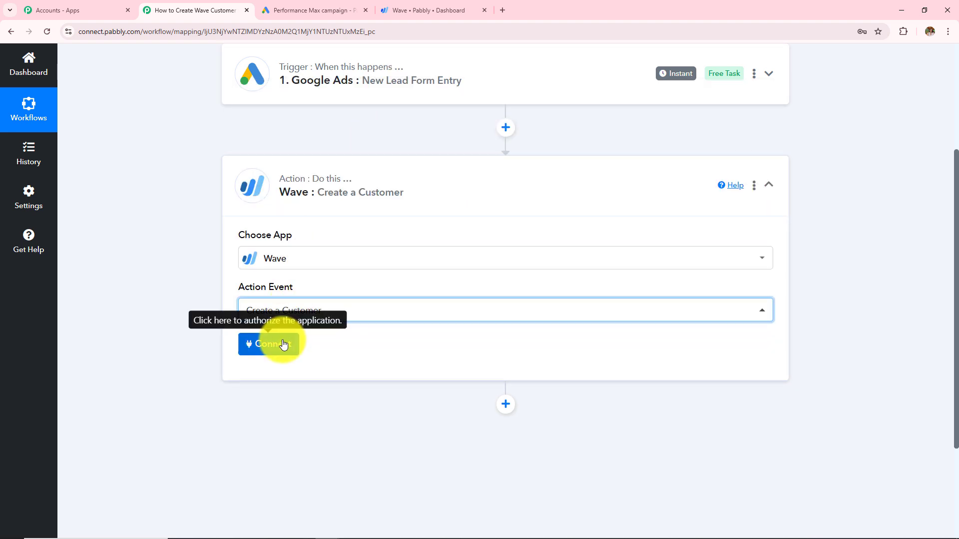
# Step: Add a new Wave connection and allow Pabbly access to the Wave account
pyautogui.click(282, 345)
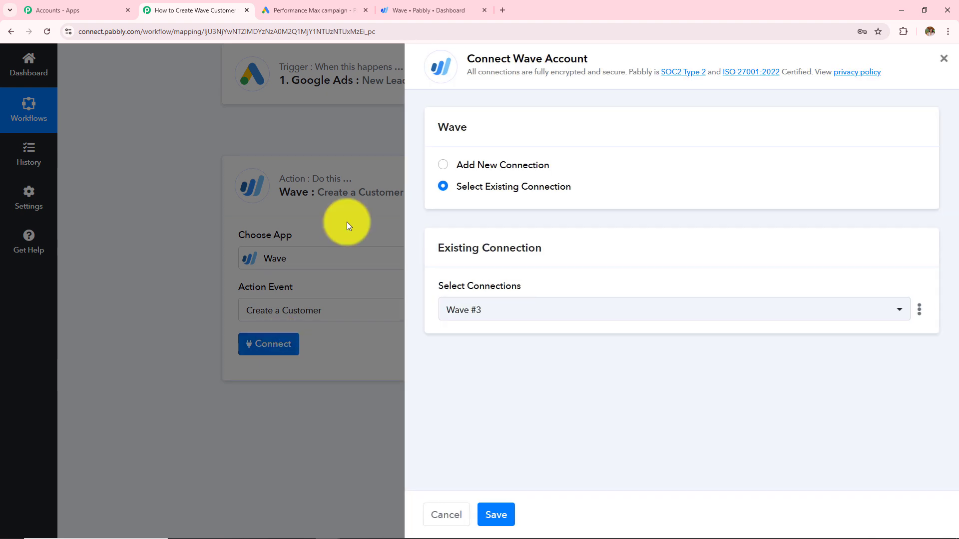
pyautogui.click(442, 167)
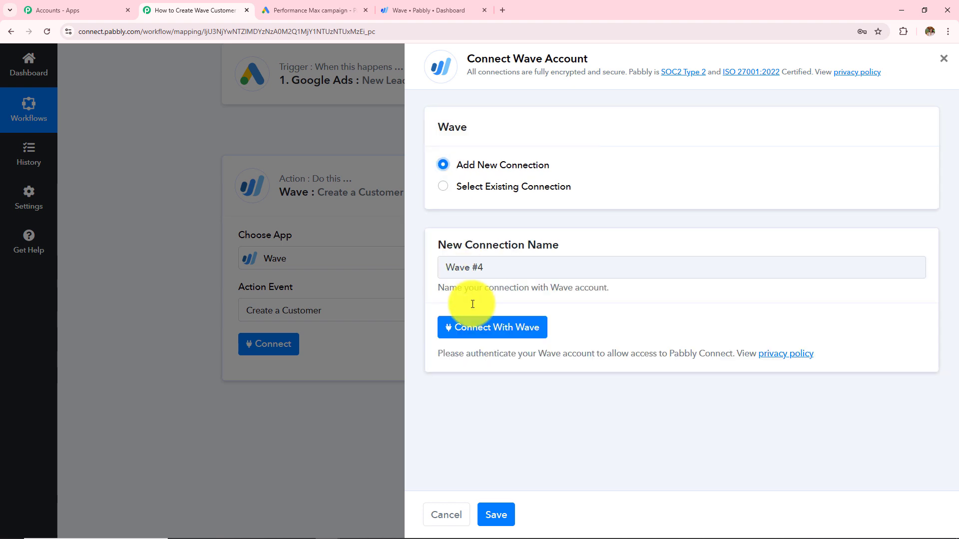
pyautogui.click(494, 340)
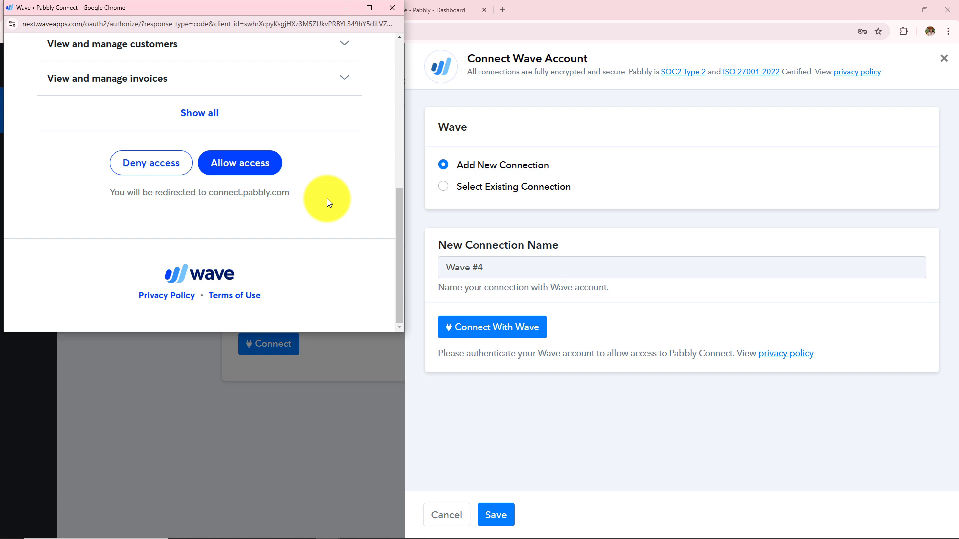
pyautogui.click(234, 170)
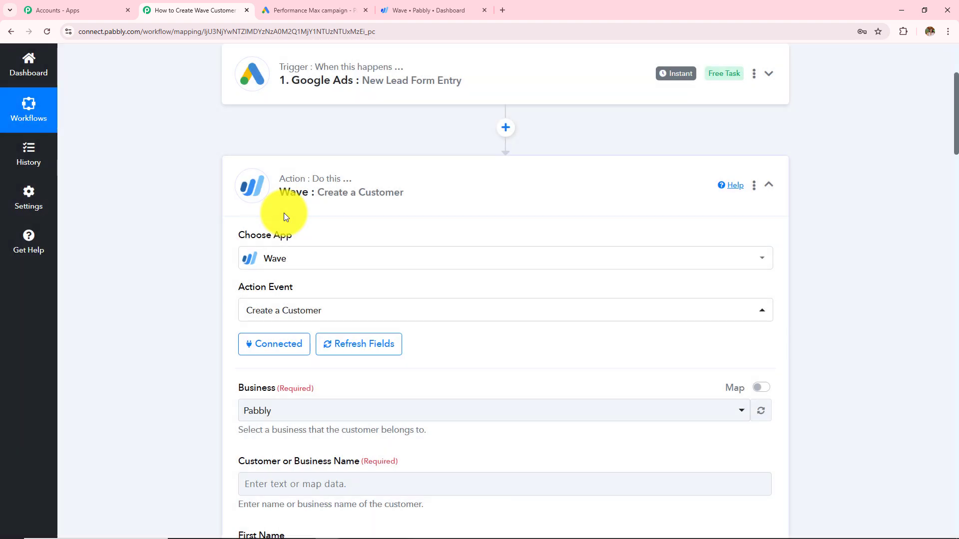
pyautogui.scroll(-9, 314, 331)
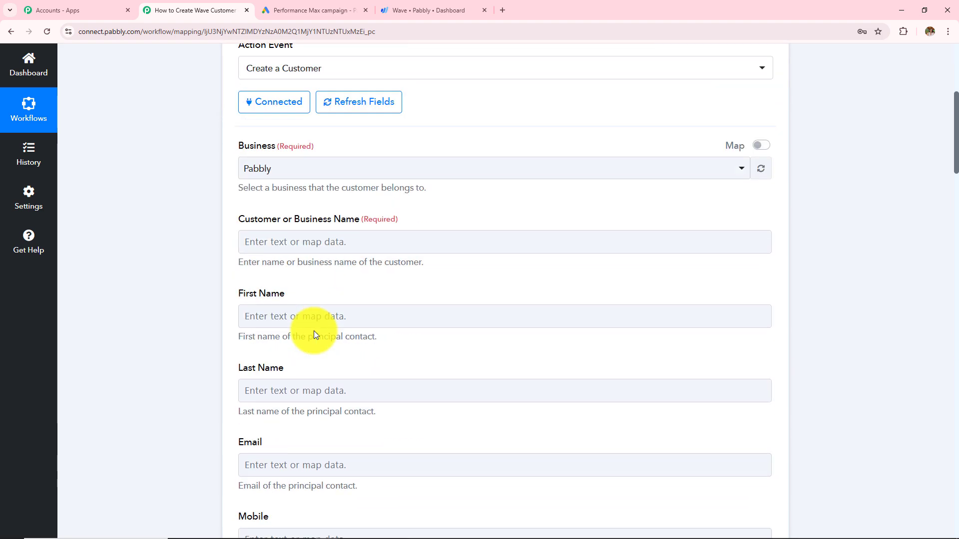
pyautogui.scroll(-4, 315, 332)
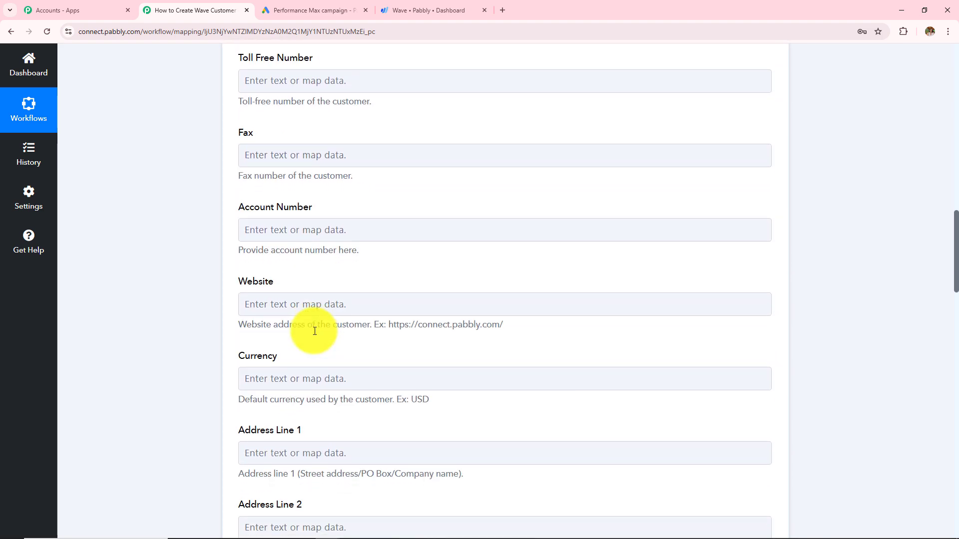
pyautogui.scroll(9, 315, 332)
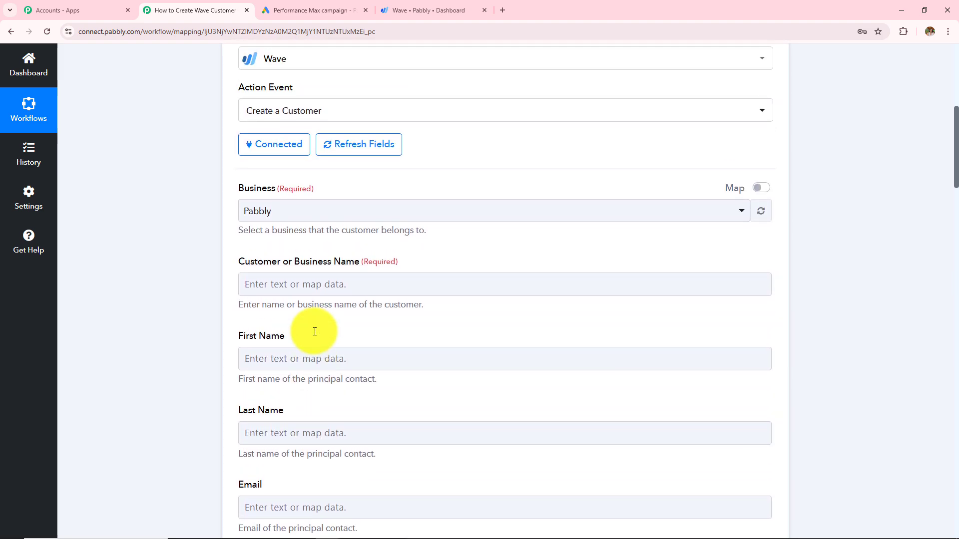
pyautogui.click(301, 216)
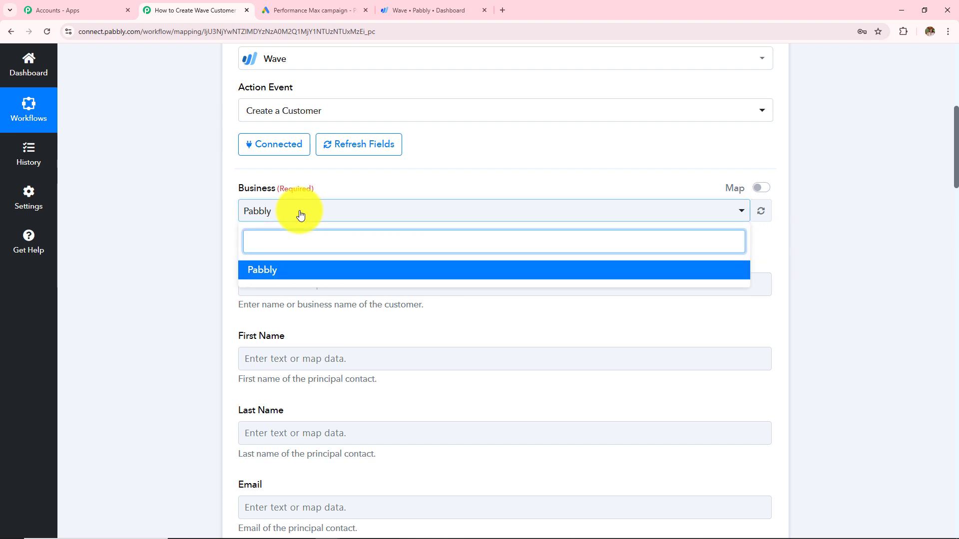
pyautogui.click(313, 280)
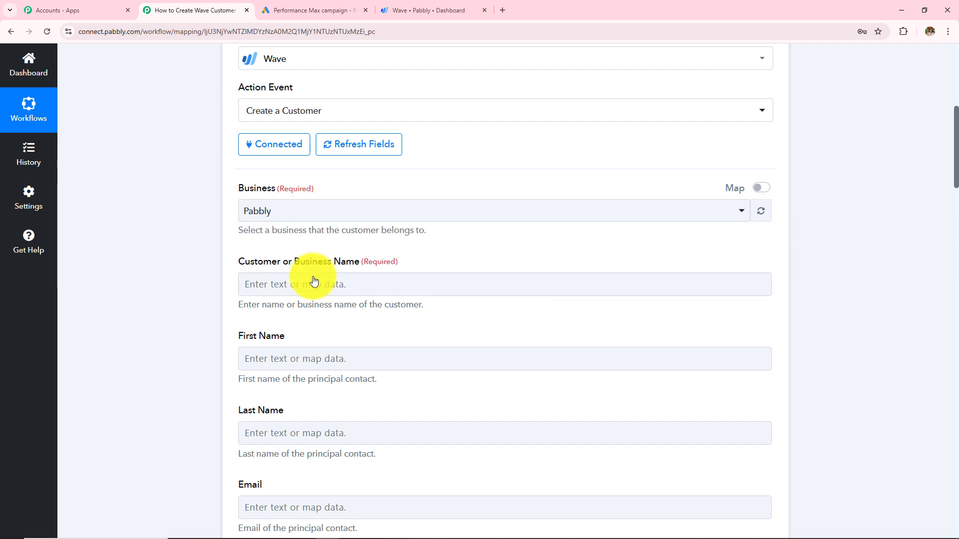
pyautogui.scroll(2, 312, 280)
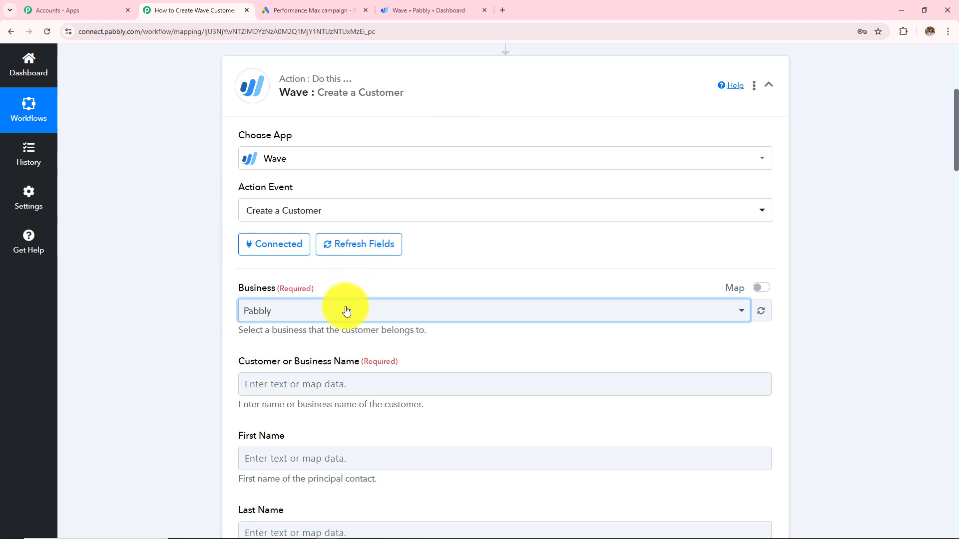
pyautogui.scroll(-3, 345, 310)
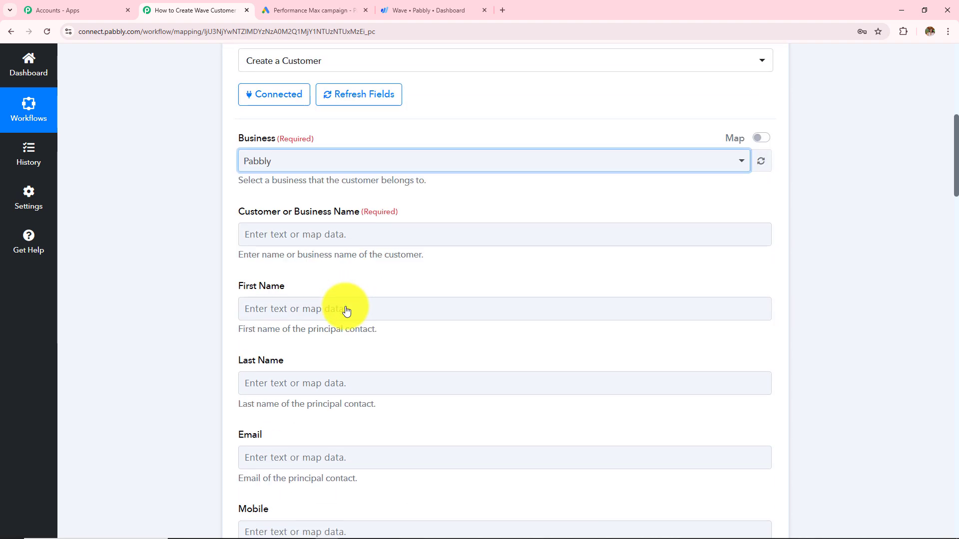
pyautogui.click(324, 228)
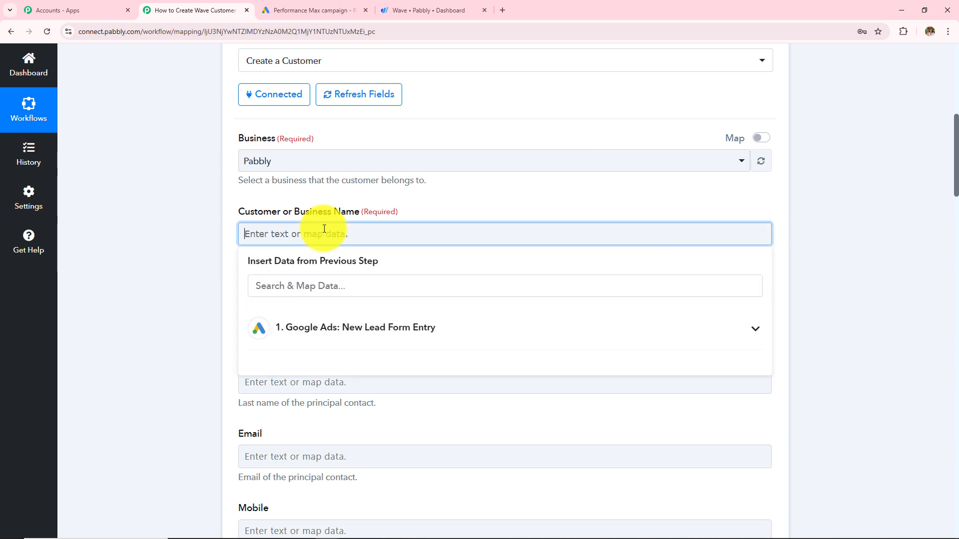
pyautogui.click(187, 231)
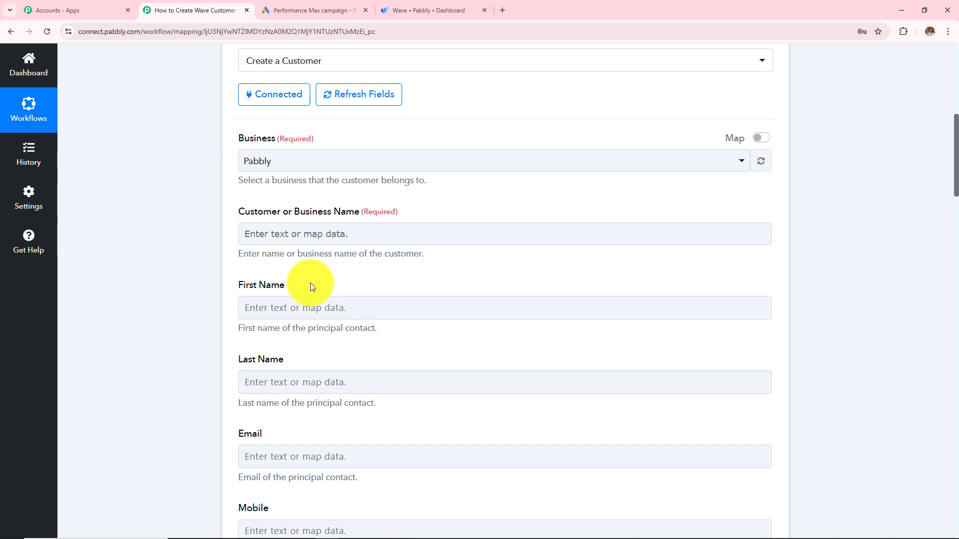
pyautogui.scroll(8, 310, 283)
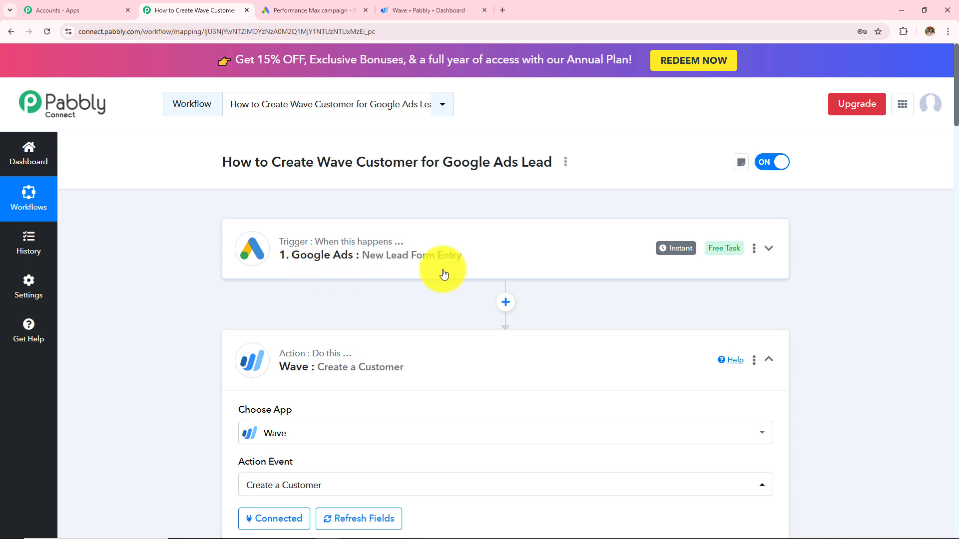
pyautogui.scroll(-9, 444, 275)
# Step: Map the lead's CompanyName into Customer or Business Name
pyautogui.click(320, 208)
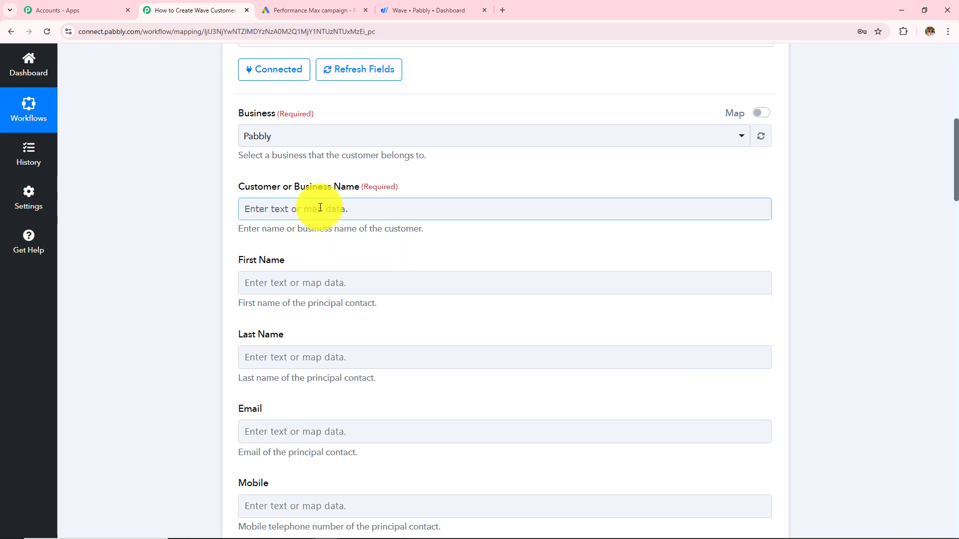
pyautogui.click(352, 211)
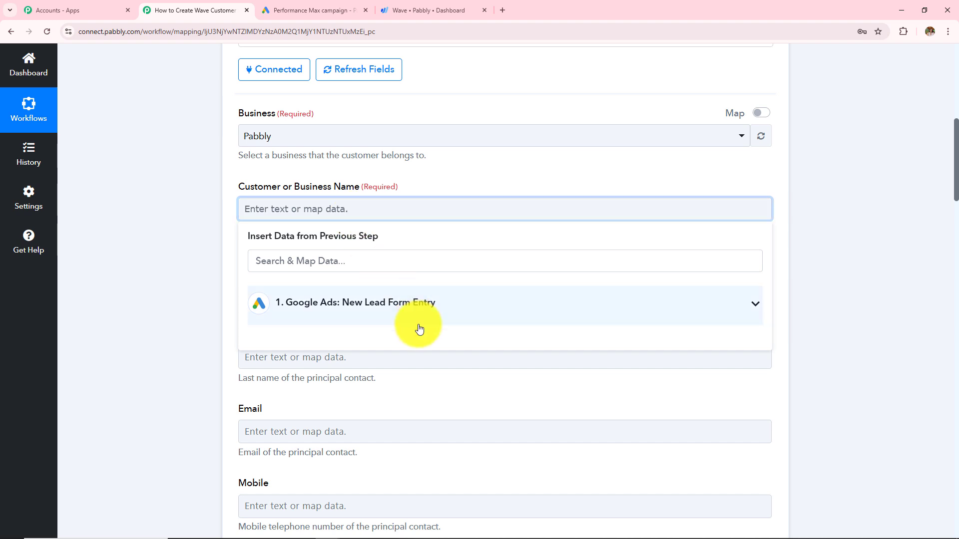
pyautogui.click(376, 319)
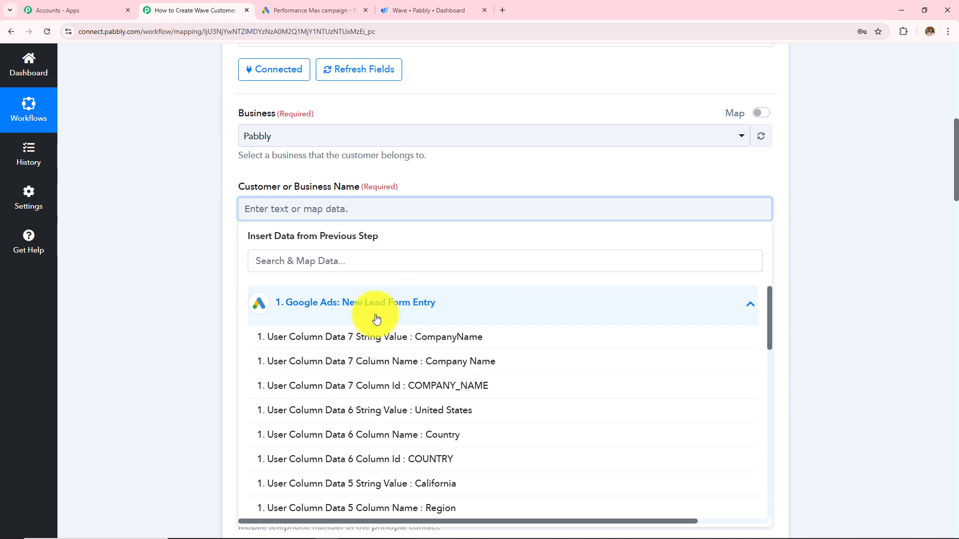
pyautogui.scroll(-5, 376, 320)
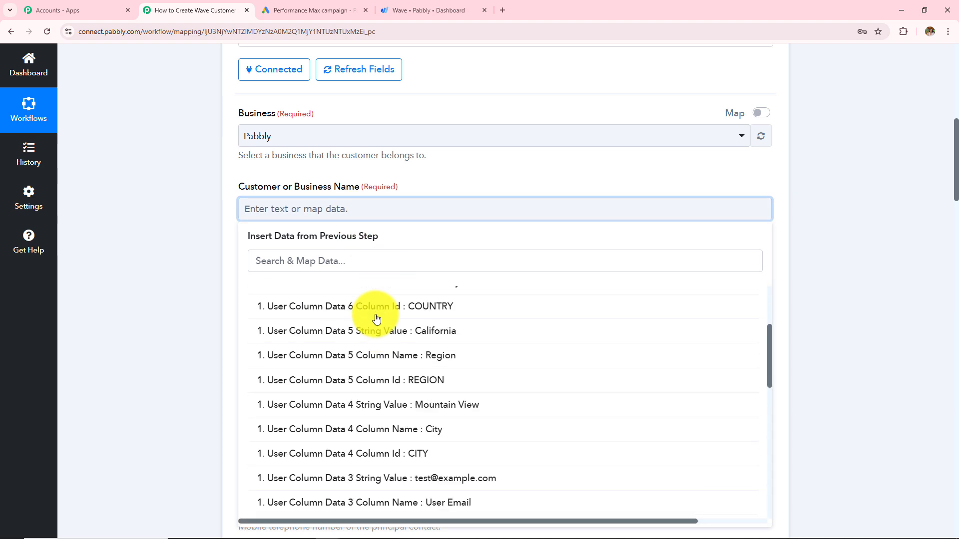
pyautogui.scroll(5, 376, 319)
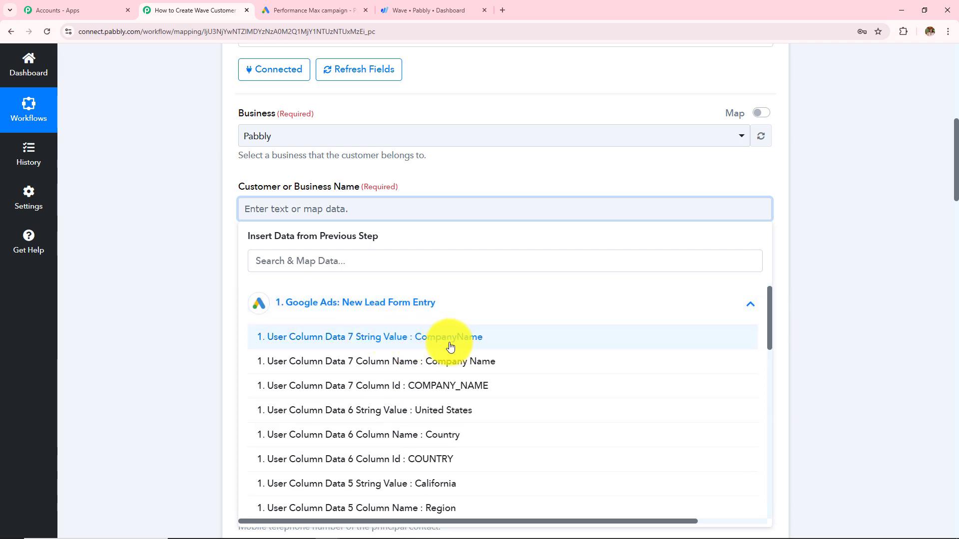
pyautogui.click(431, 345)
pyautogui.click(195, 247)
pyautogui.scroll(-3, 321, 285)
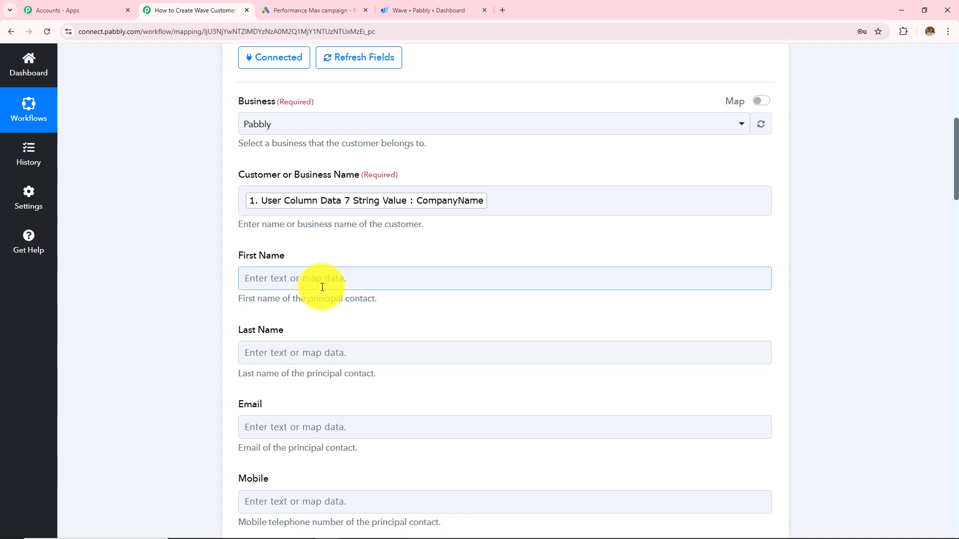
# Step: Map the lead's FirstName and LastName into the First Name and Last Name fields
pyautogui.click(327, 134)
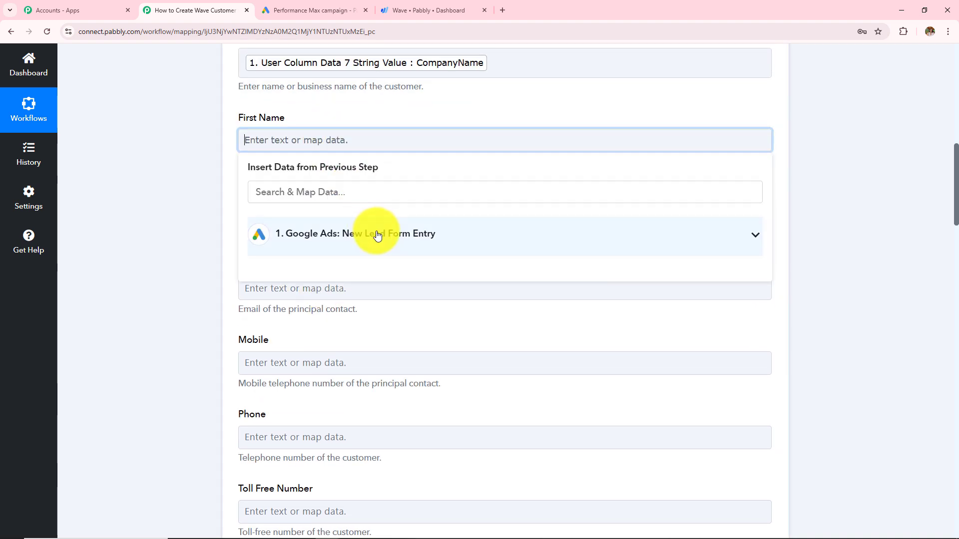
pyautogui.click(381, 244)
pyautogui.scroll(-5, 413, 411)
pyautogui.scroll(-4, 413, 411)
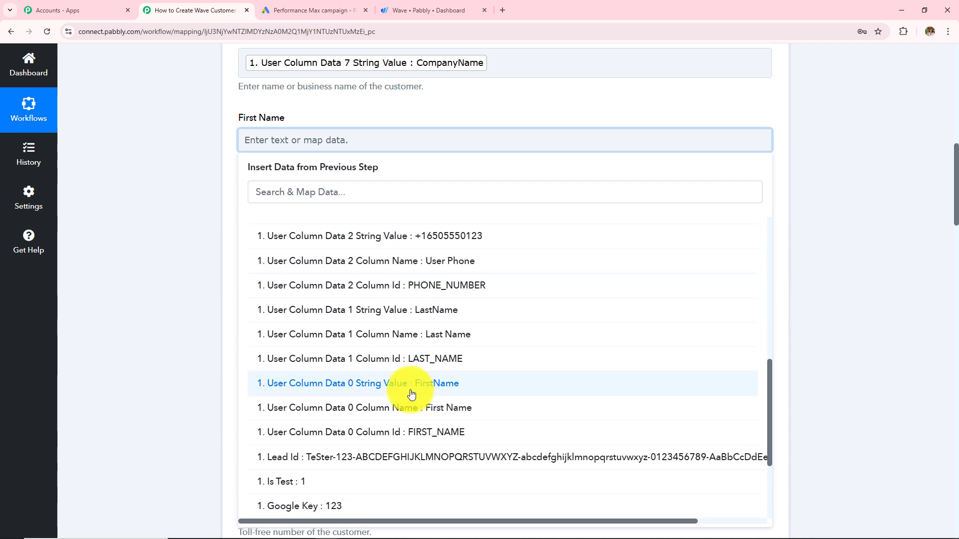
pyautogui.click(411, 389)
pyautogui.click(315, 219)
pyautogui.click(356, 320)
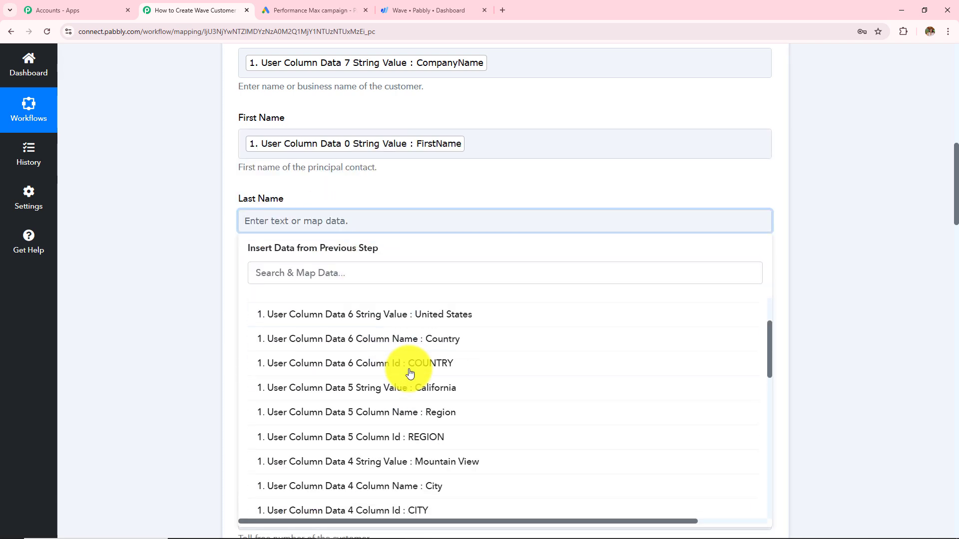
pyautogui.scroll(-5, 405, 369)
pyautogui.click(419, 392)
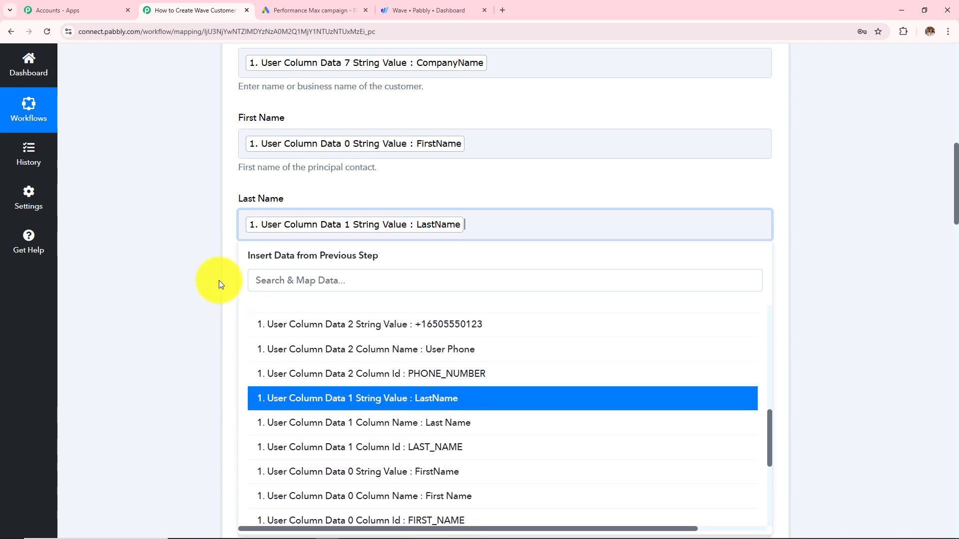
pyautogui.scroll(-3, 319, 271)
pyautogui.click(322, 152)
# Step: Map the Google Ads lead's User Column Data 3 email value into the Email field
pyautogui.click(354, 245)
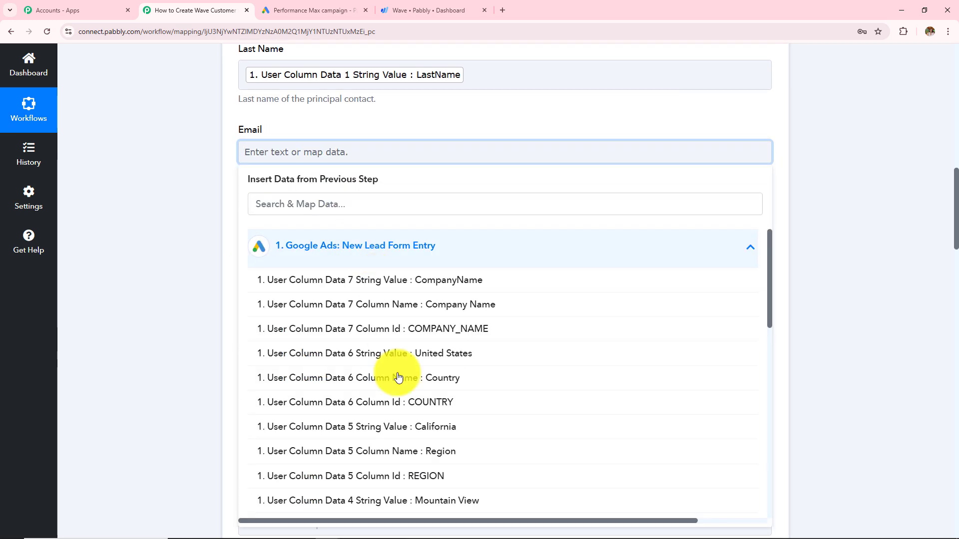
pyautogui.scroll(-5, 400, 418)
pyautogui.click(410, 375)
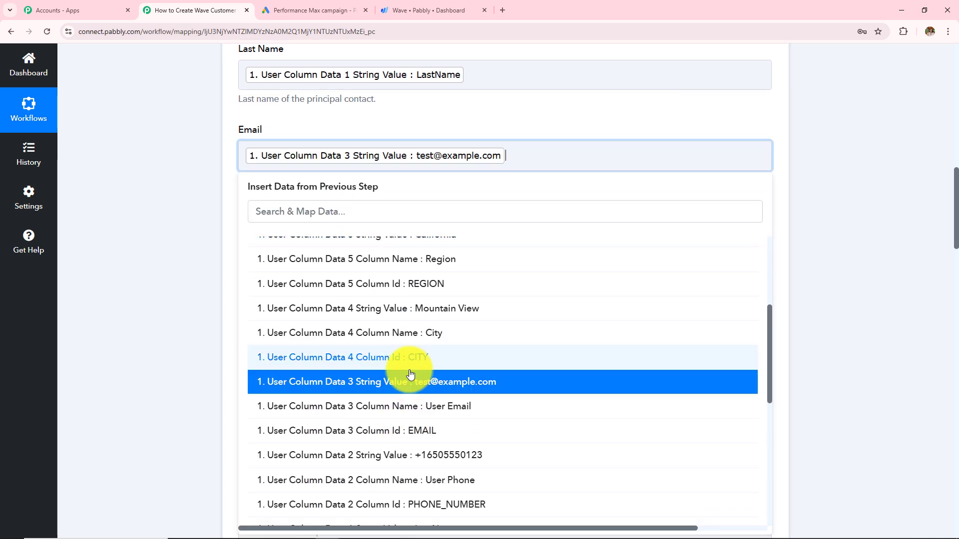
pyautogui.click(203, 263)
# Step: Map the lead's User Column Data 2 phone number into the Mobile field
pyautogui.click(317, 233)
pyautogui.click(403, 323)
pyautogui.scroll(-4, 403, 320)
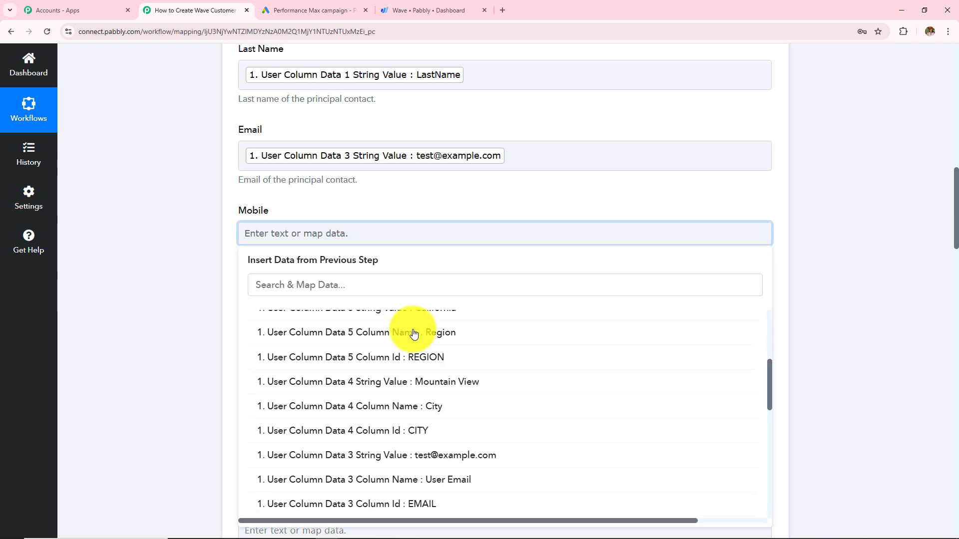
pyautogui.scroll(4, 435, 436)
pyautogui.scroll(-6, 437, 399)
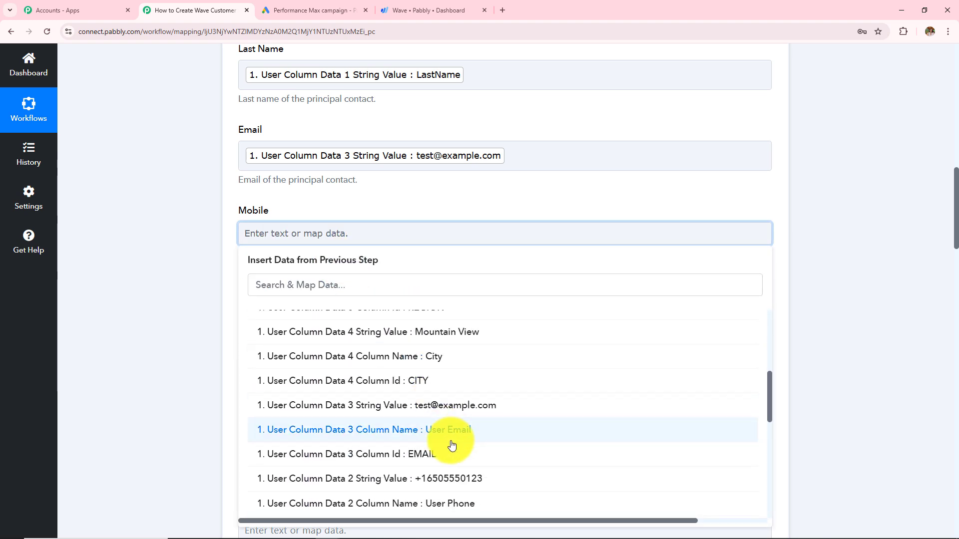
pyautogui.click(440, 375)
pyautogui.click(186, 241)
# Step: Map the same User Column Data 2 phone number into the Phone field
pyautogui.scroll(-2, 301, 218)
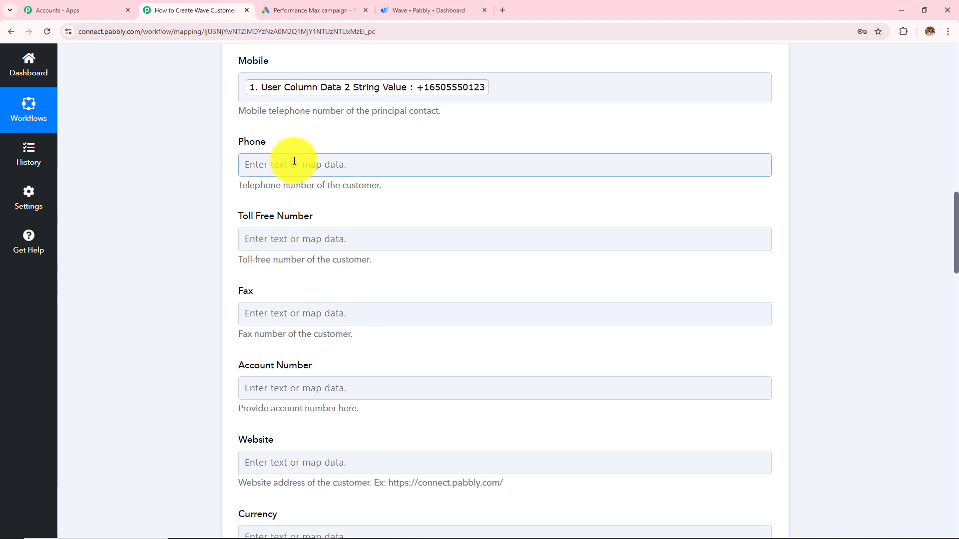
pyautogui.click(293, 162)
pyautogui.click(343, 269)
pyautogui.scroll(-4, 383, 400)
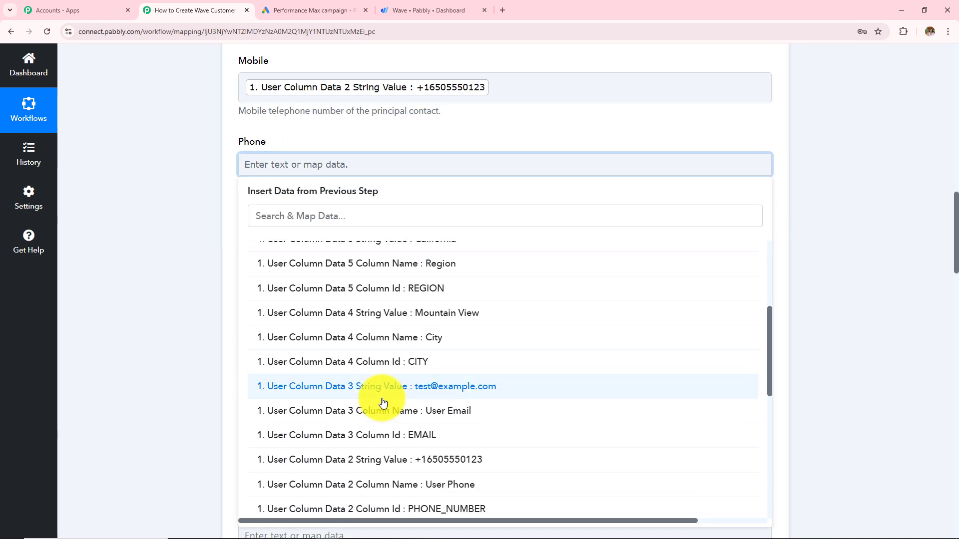
pyautogui.click(413, 459)
pyautogui.click(204, 237)
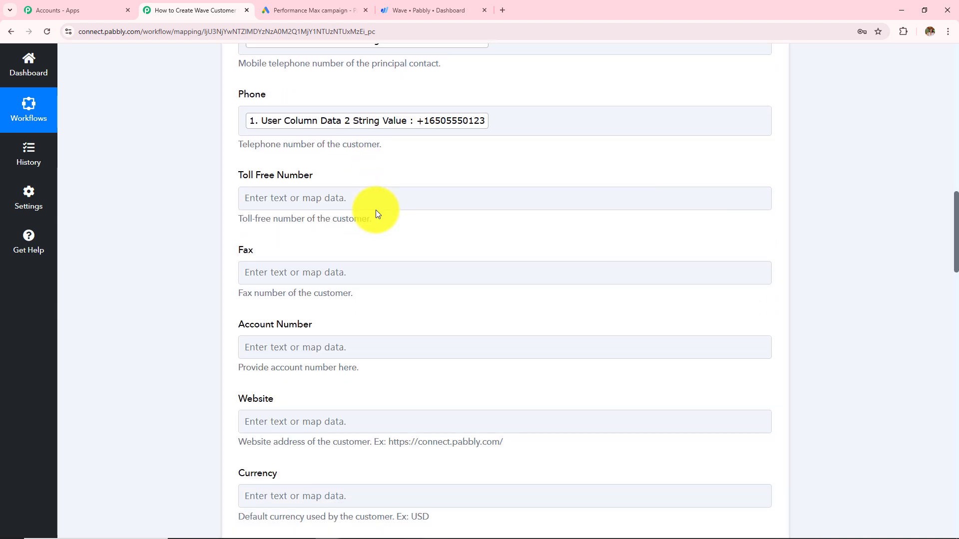
pyautogui.scroll(-1, 371, 209)
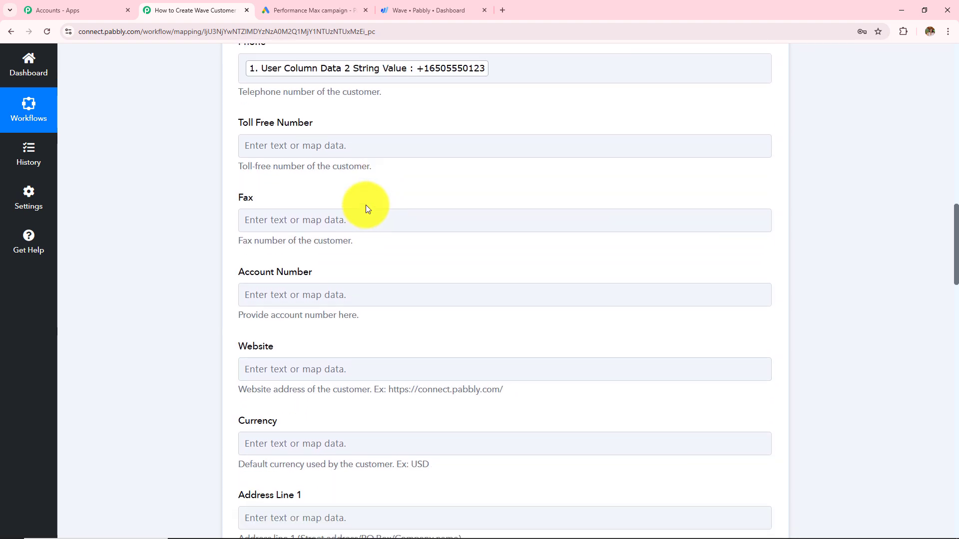
pyautogui.moveTo(233, 122); pyautogui.dragTo(418, 464)
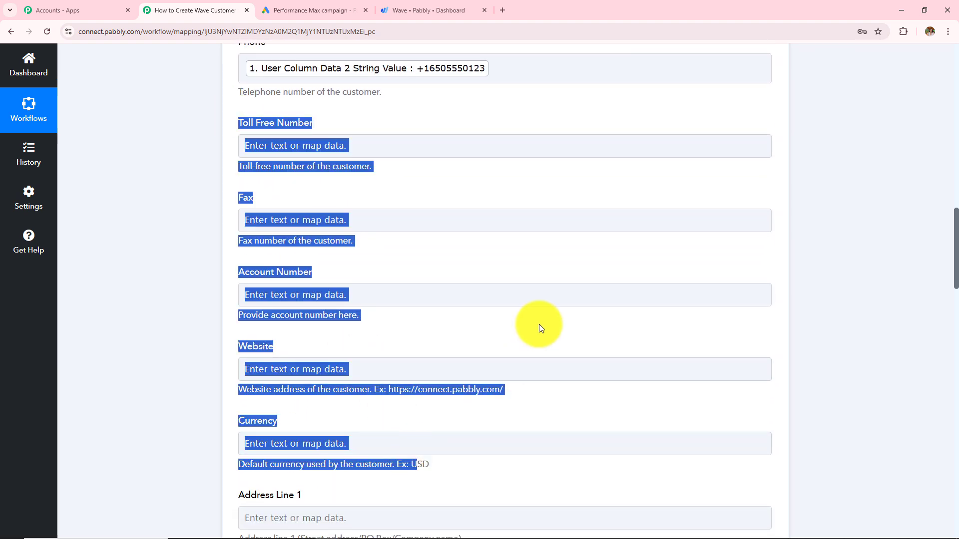
pyautogui.scroll(-4, 476, 322)
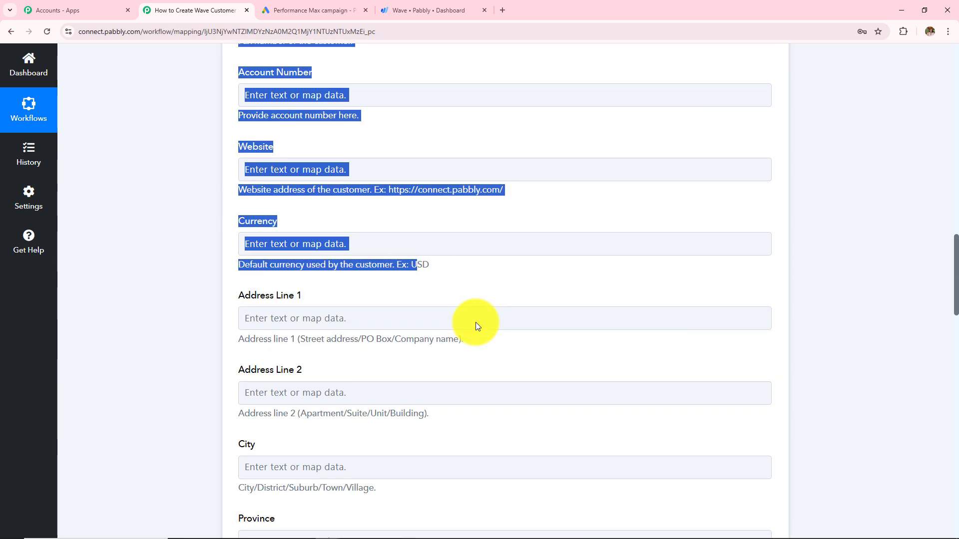
# Step: Map User Column Data 4 (Mountain View) into Address Line 1 and City, and California into Address Line 2
pyautogui.click(514, 287)
pyautogui.scroll(-3, 514, 288)
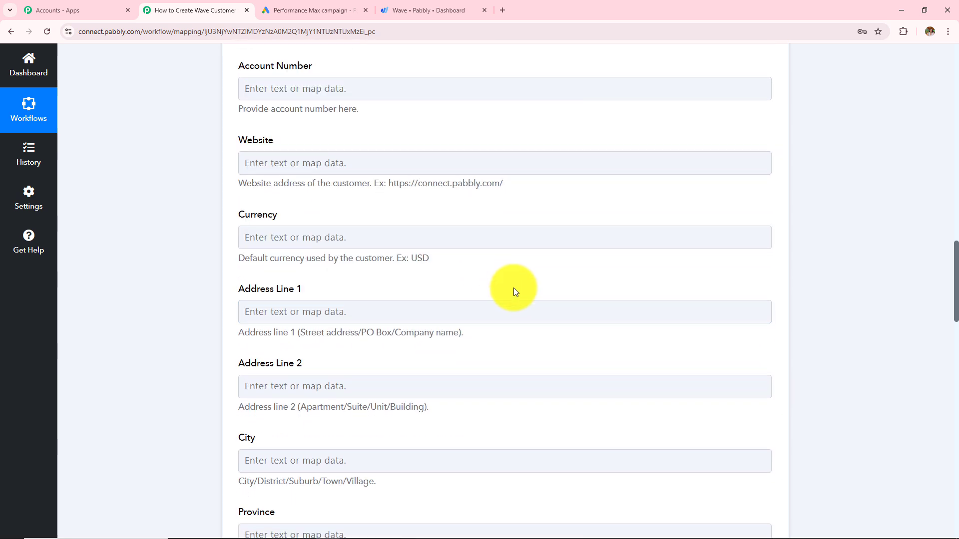
pyautogui.click(411, 94)
pyautogui.click(333, 167)
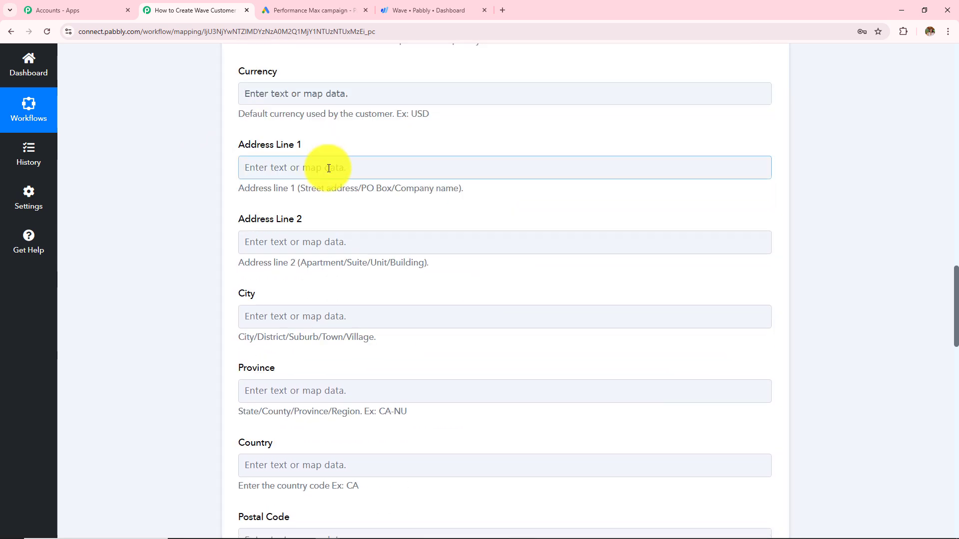
pyautogui.click(353, 259)
pyautogui.scroll(-5, 368, 413)
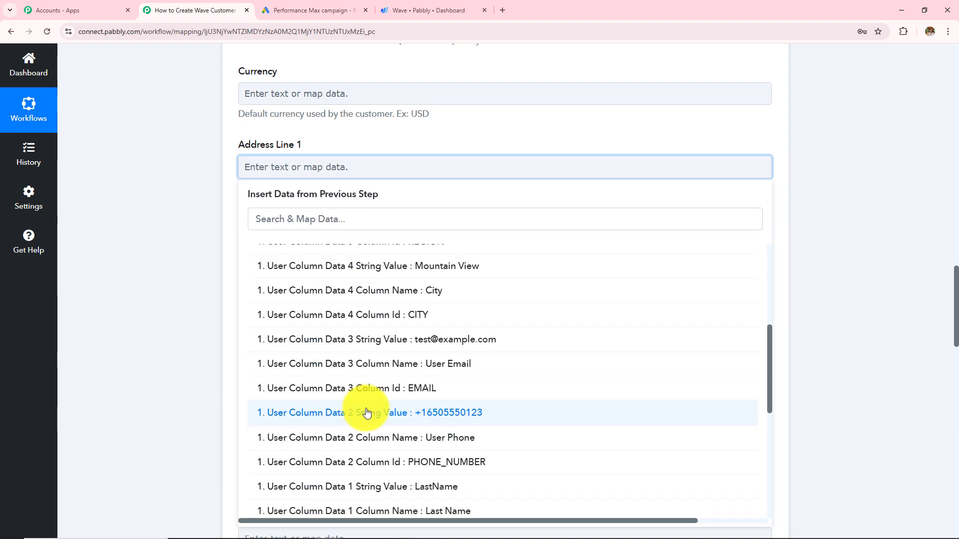
pyautogui.click(377, 267)
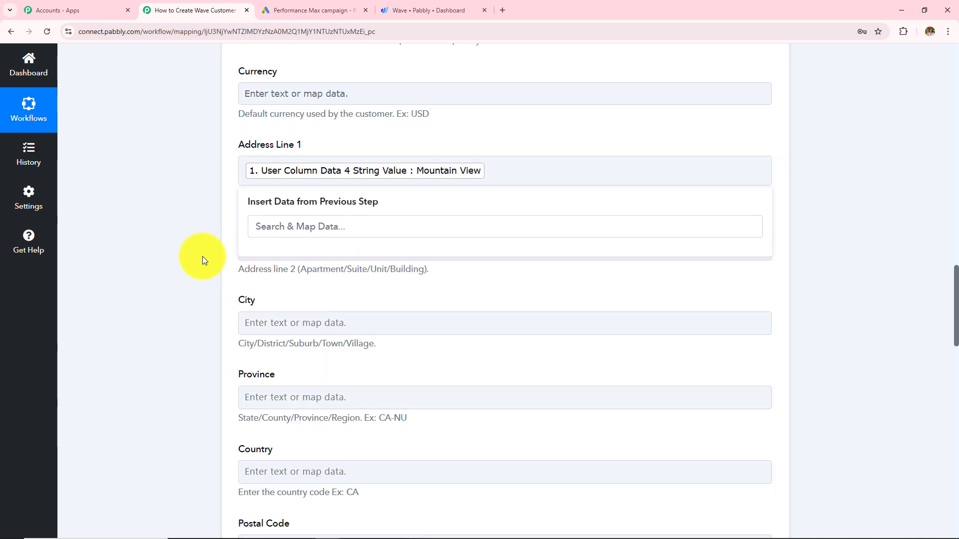
pyautogui.click(350, 249)
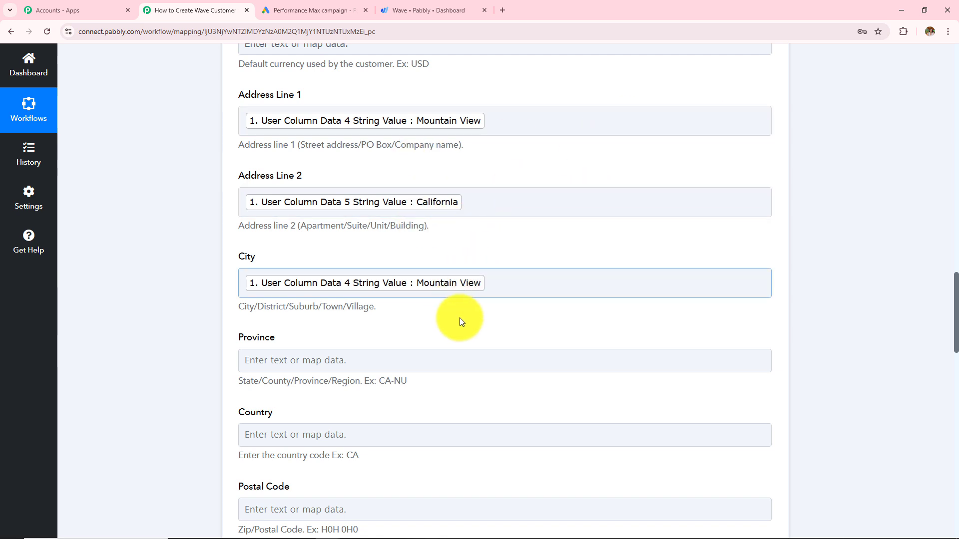
pyautogui.scroll(-2, 534, 294)
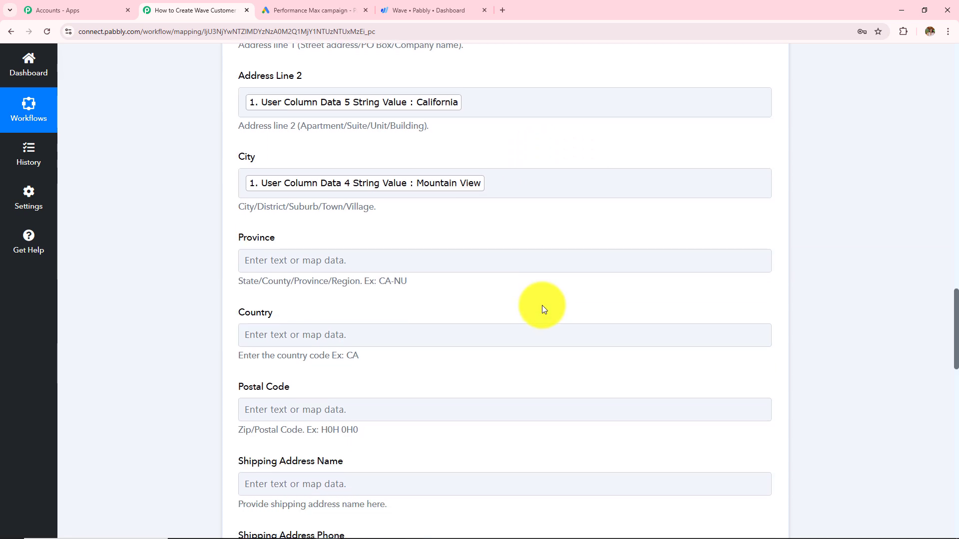
pyautogui.scroll(-2, 246, 290)
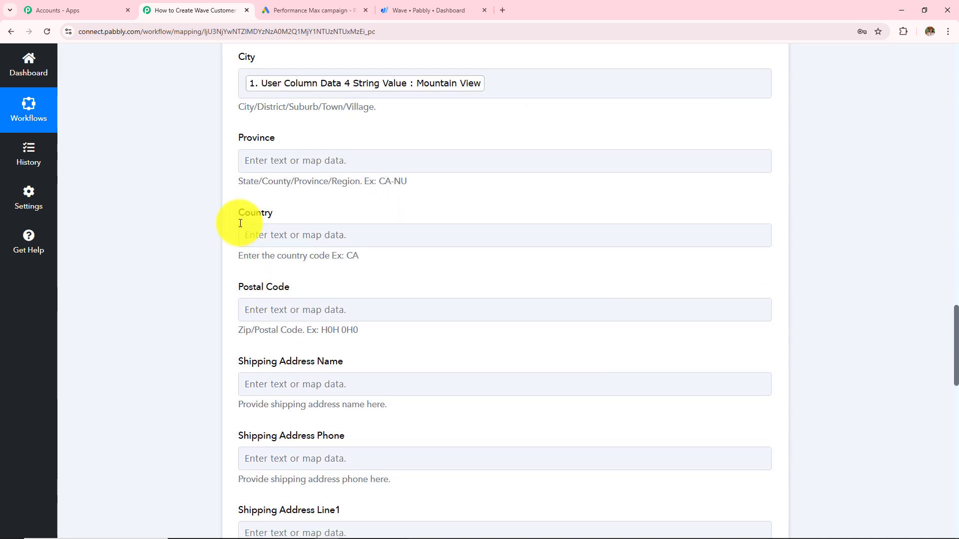
# Step: Insert the lead's FirstName and LastName tokens into Shipping Address Name, then review the mapped fields above
pyautogui.scroll(-2, 311, 247)
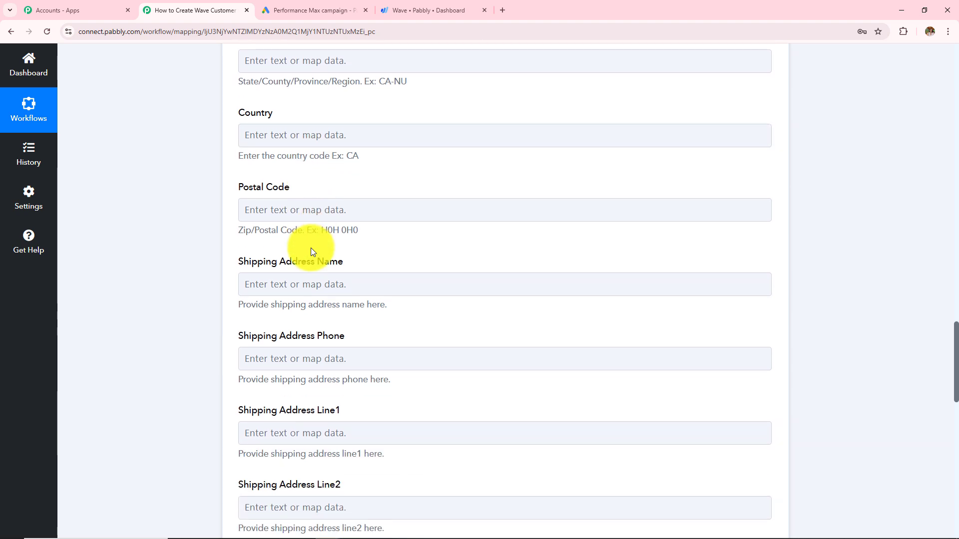
pyautogui.scroll(-2, 259, 224)
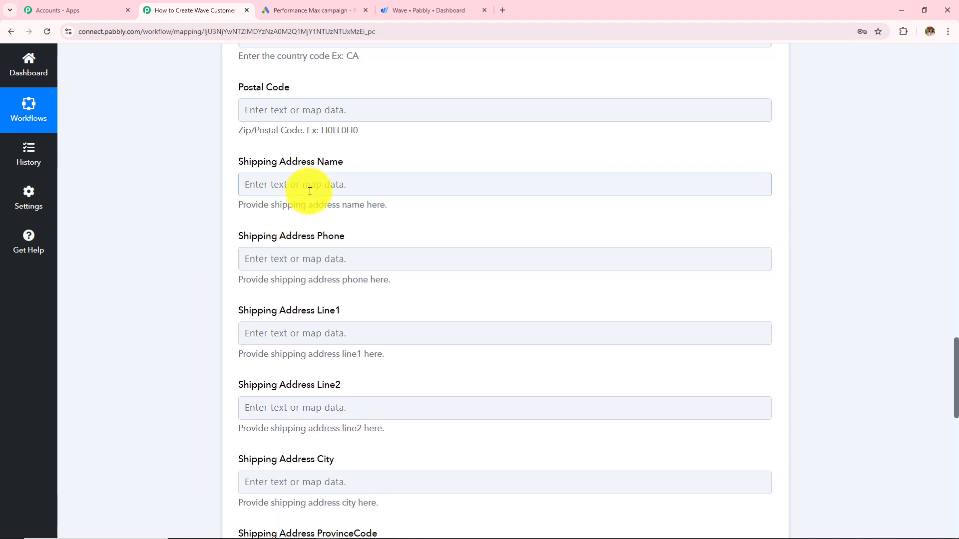
pyautogui.scroll(-1, 310, 191)
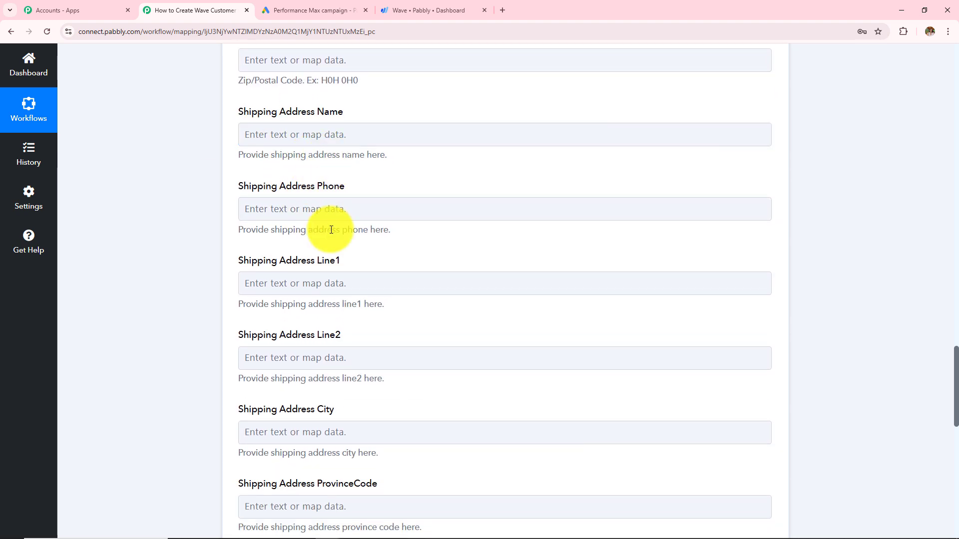
pyautogui.click(338, 136)
pyautogui.click(338, 223)
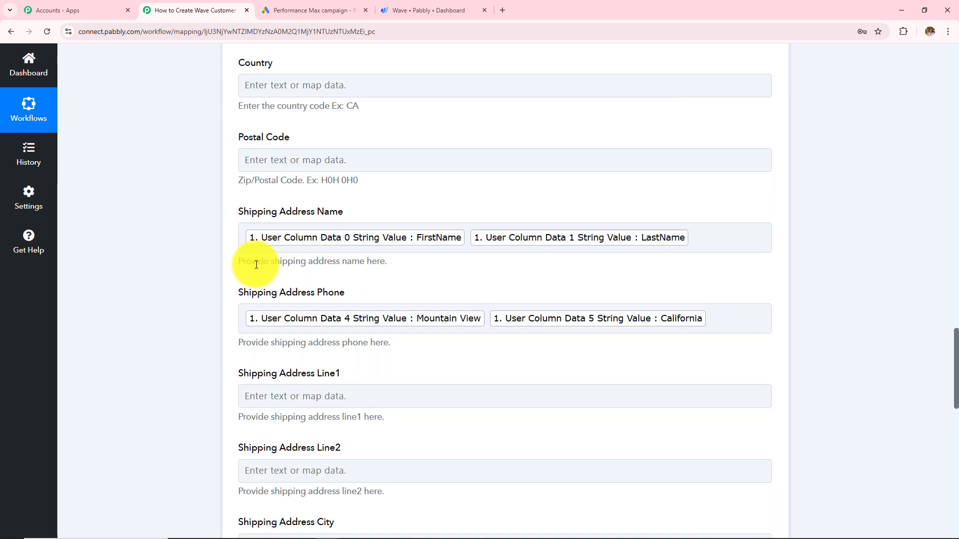
pyautogui.scroll(10, 256, 264)
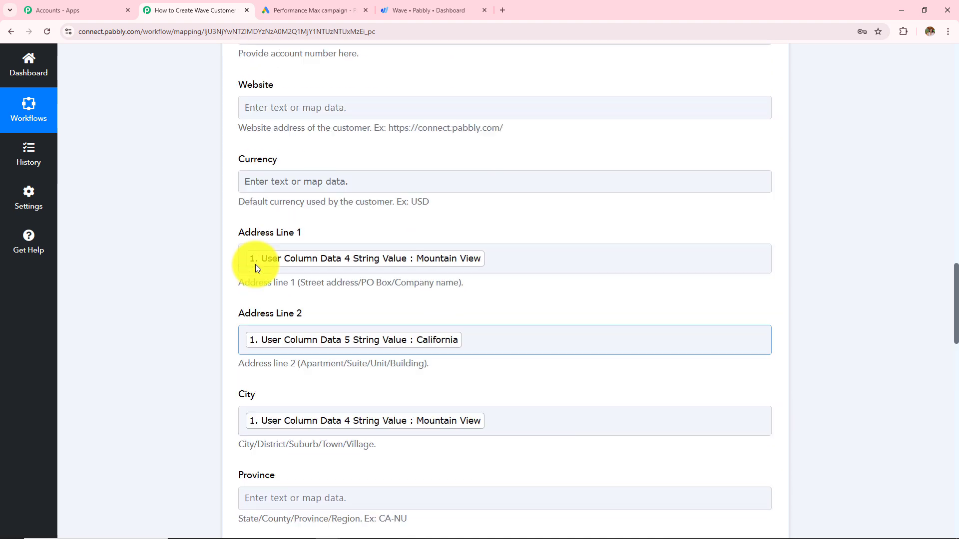
pyautogui.scroll(6, 255, 264)
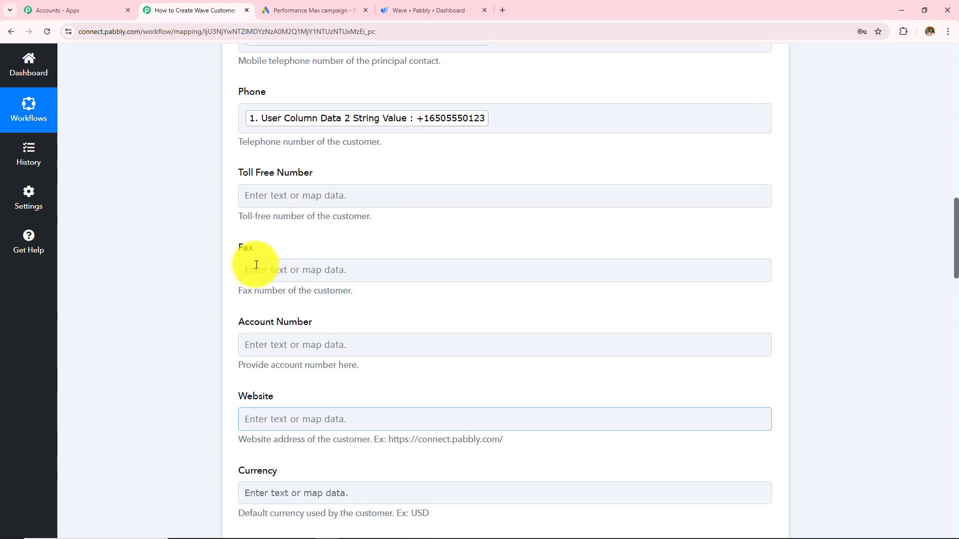
pyautogui.scroll(8, 256, 264)
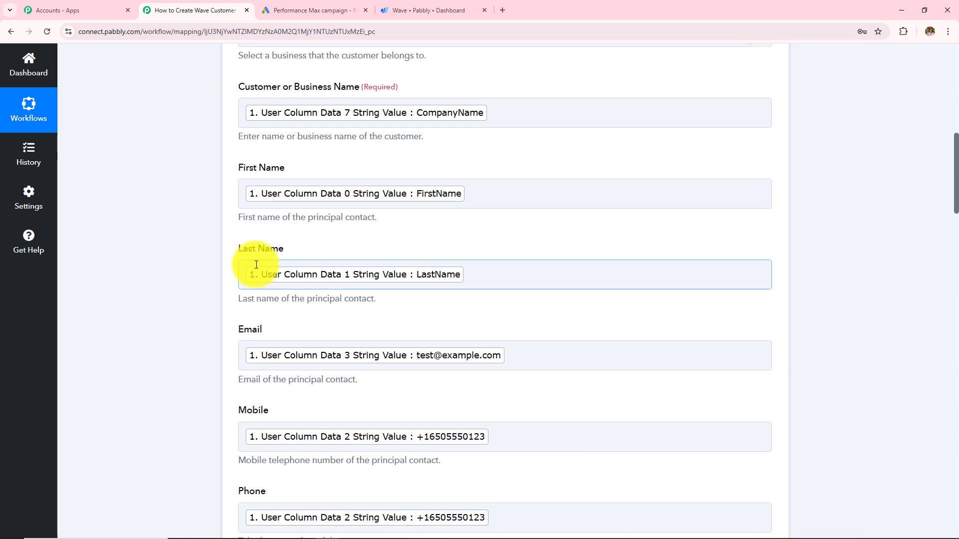
pyautogui.scroll(2, 257, 264)
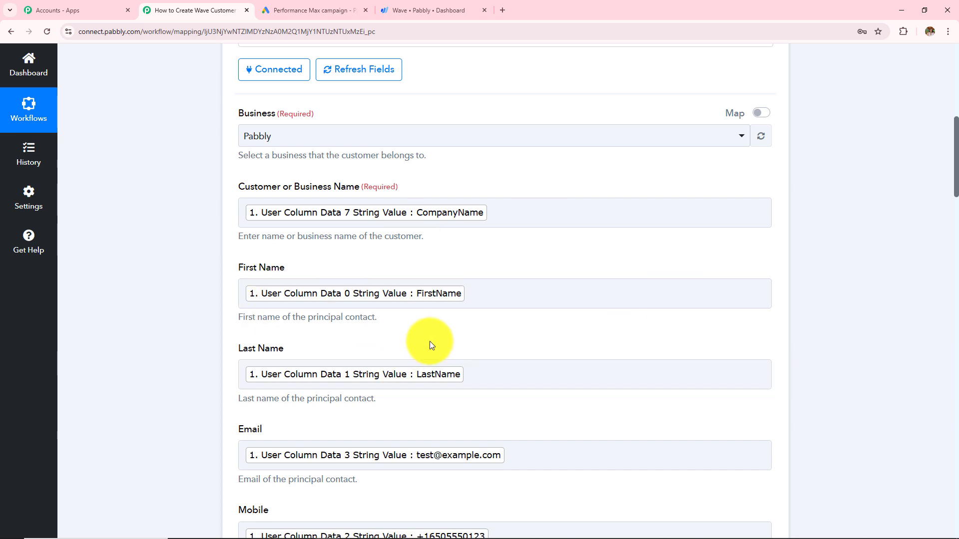
pyautogui.scroll(-7, 431, 345)
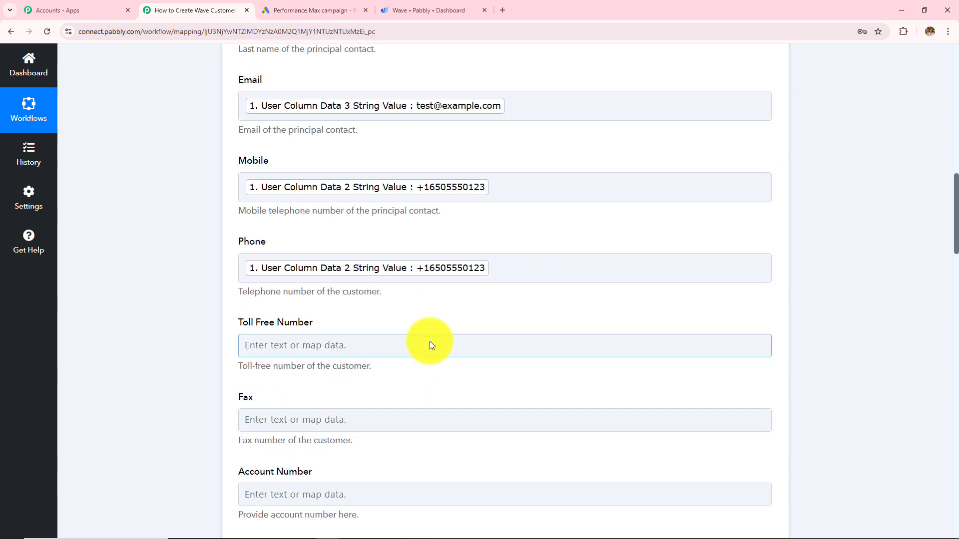
pyautogui.scroll(-12, 431, 344)
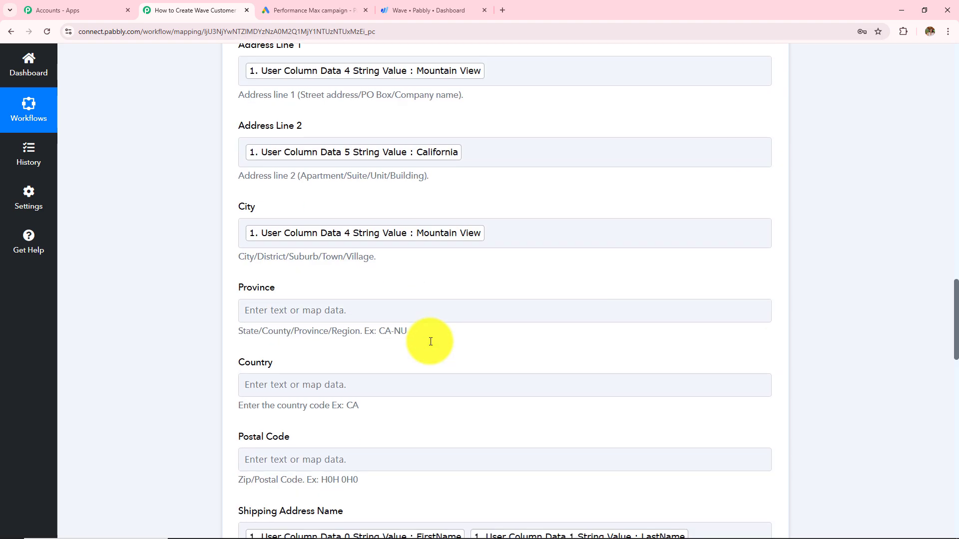
pyautogui.scroll(3, 431, 341)
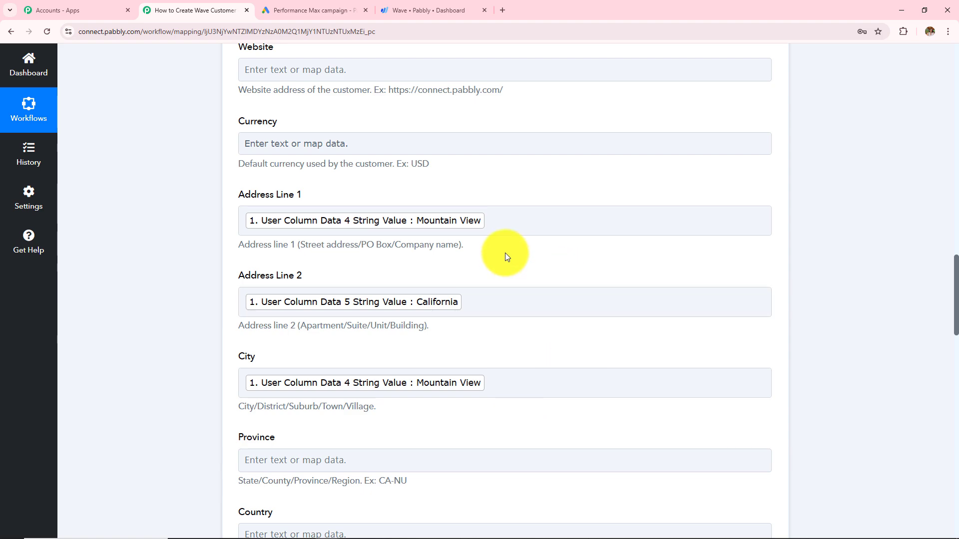
pyautogui.scroll(-12, 505, 253)
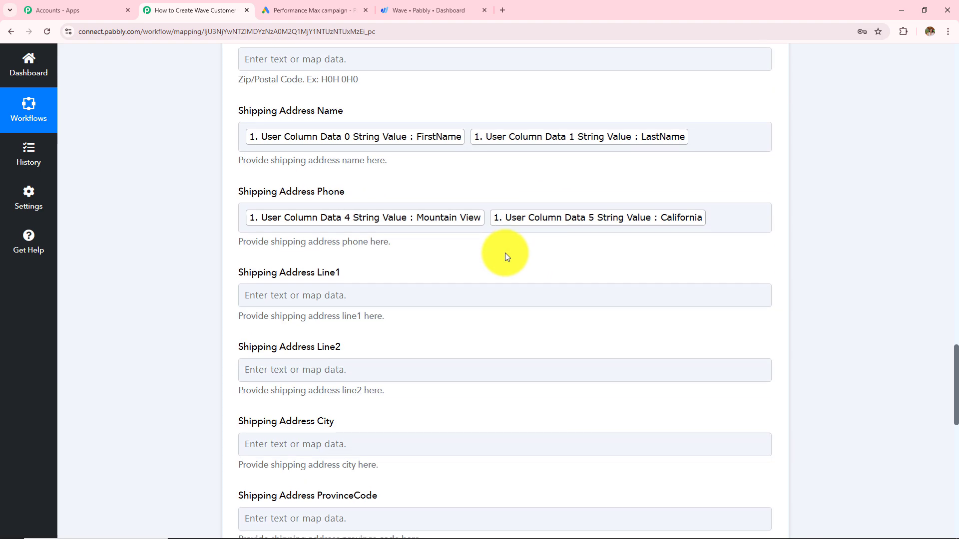
pyautogui.scroll(-10, 505, 253)
# Step: Save and send a test request, confirming DidSucceed is 1 with a returned Customer Id
pyautogui.click(327, 210)
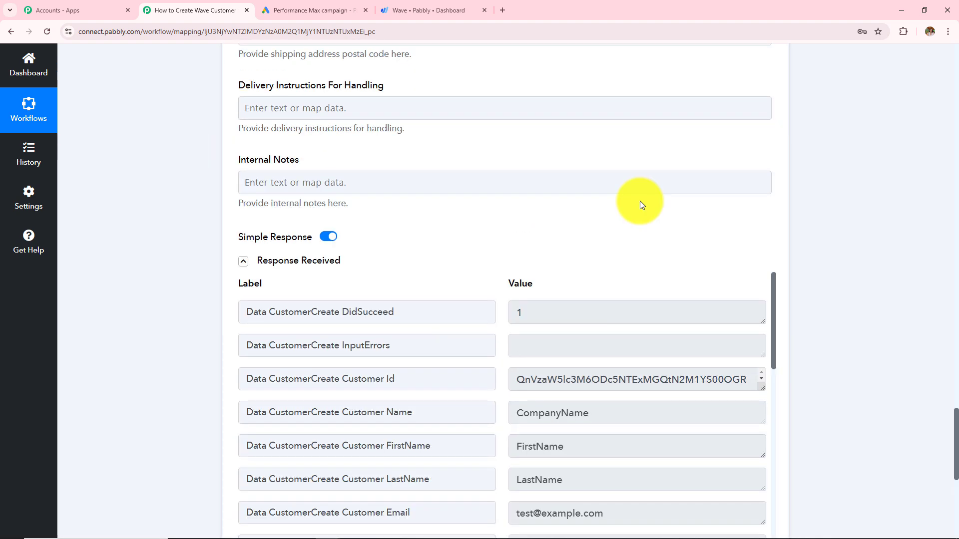
pyautogui.scroll(-3, 640, 201)
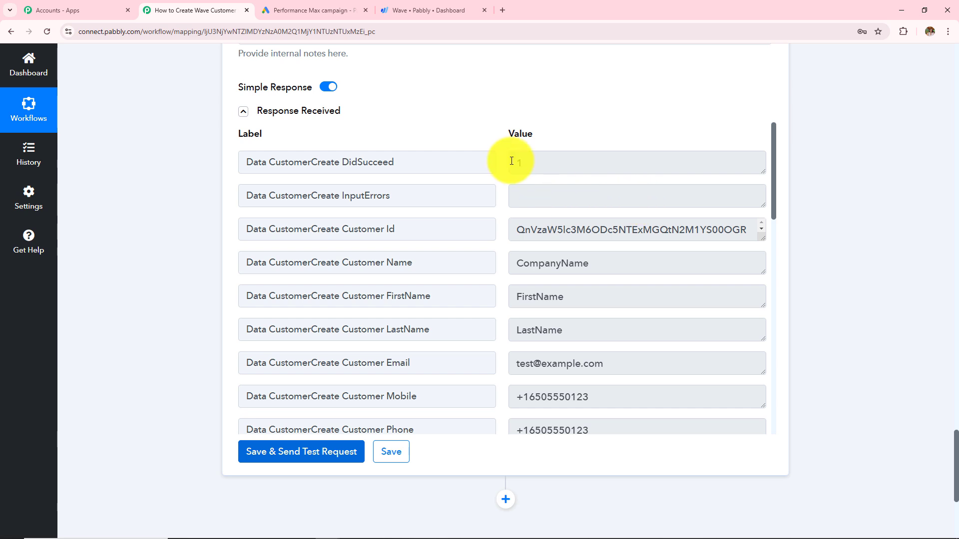
pyautogui.moveTo(525, 163); pyautogui.dragTo(488, 162)
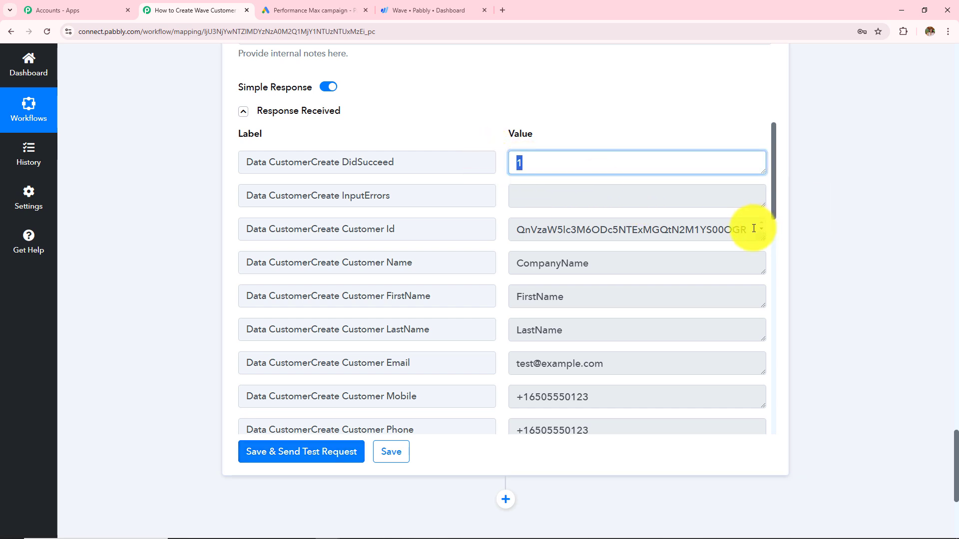
pyautogui.moveTo(753, 228); pyautogui.dragTo(348, 249)
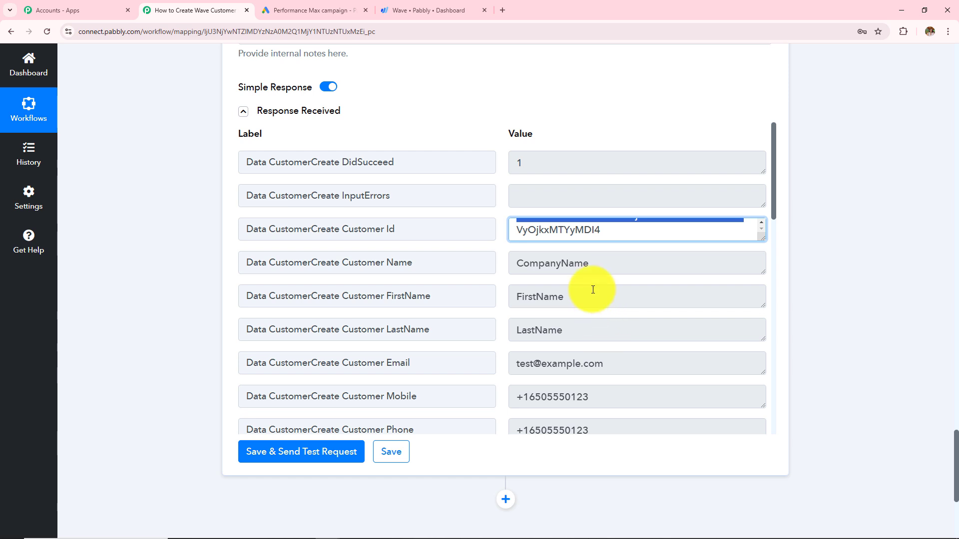
pyautogui.scroll(-7, 593, 294)
pyautogui.scroll(-5, 593, 294)
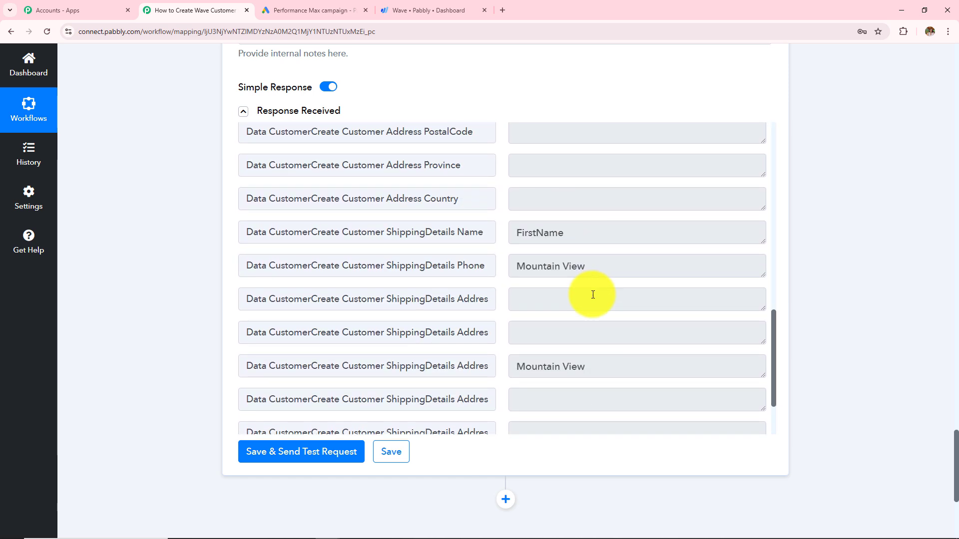
pyautogui.click(436, 10)
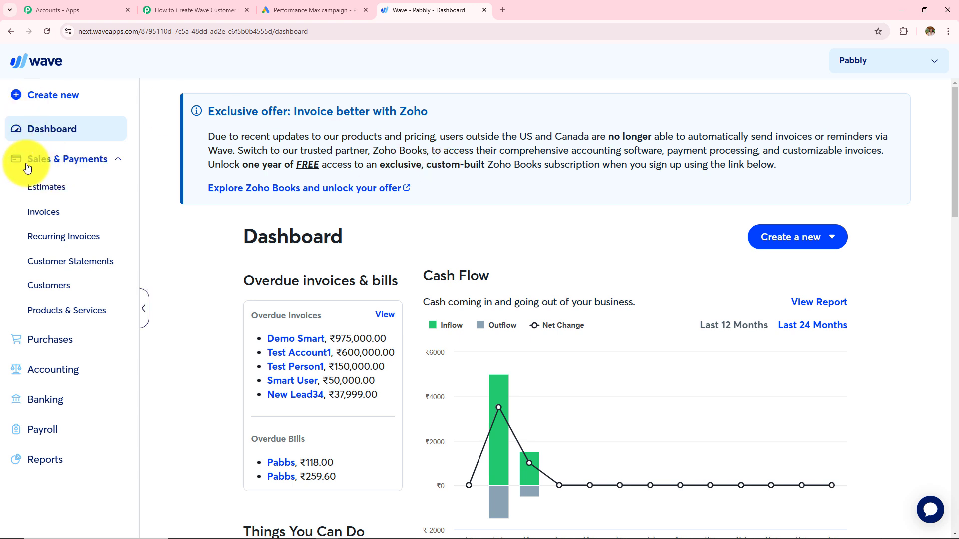
# Step: Search Wave customers for 'firs', open CompanyName and check its billing and shipping addresses
pyautogui.click(52, 285)
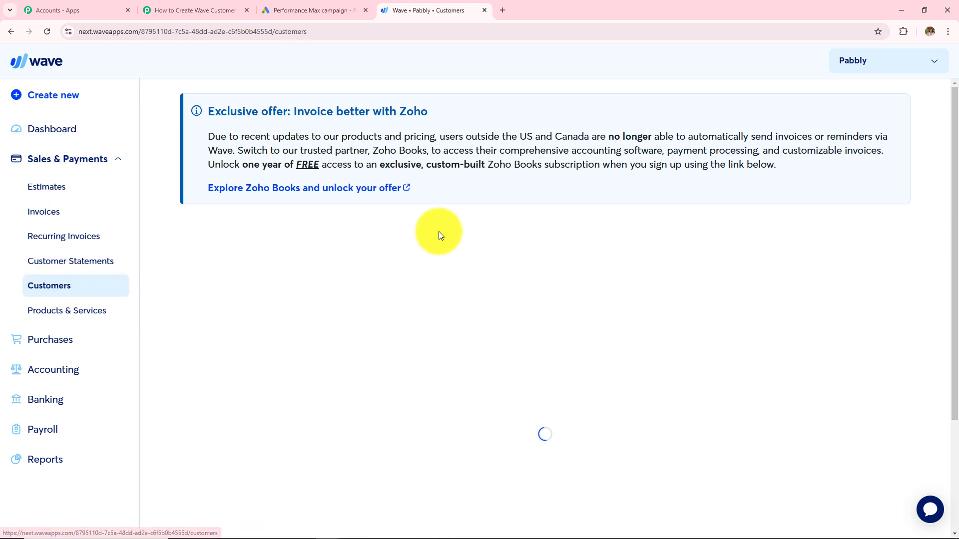
pyautogui.click(245, 283)
pyautogui.write('firs')
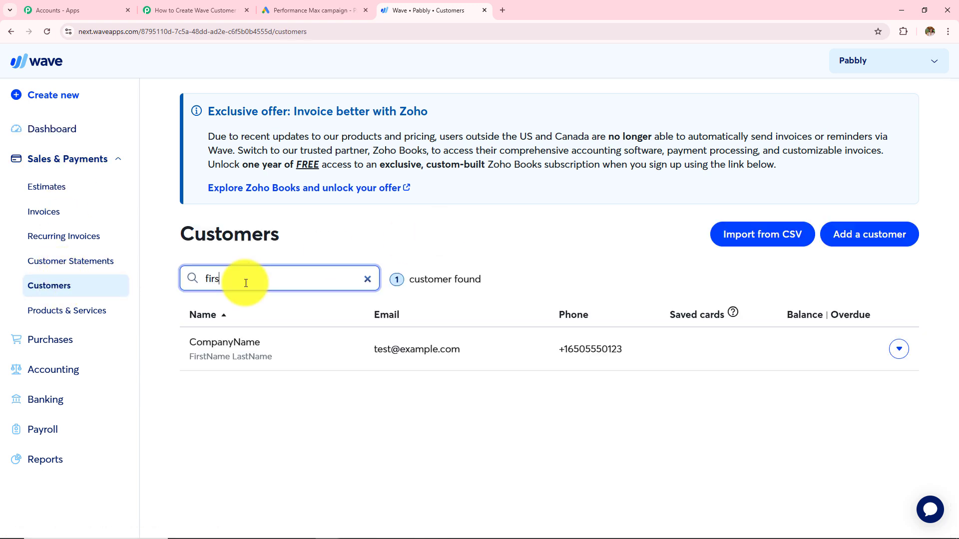
pyautogui.click(220, 363)
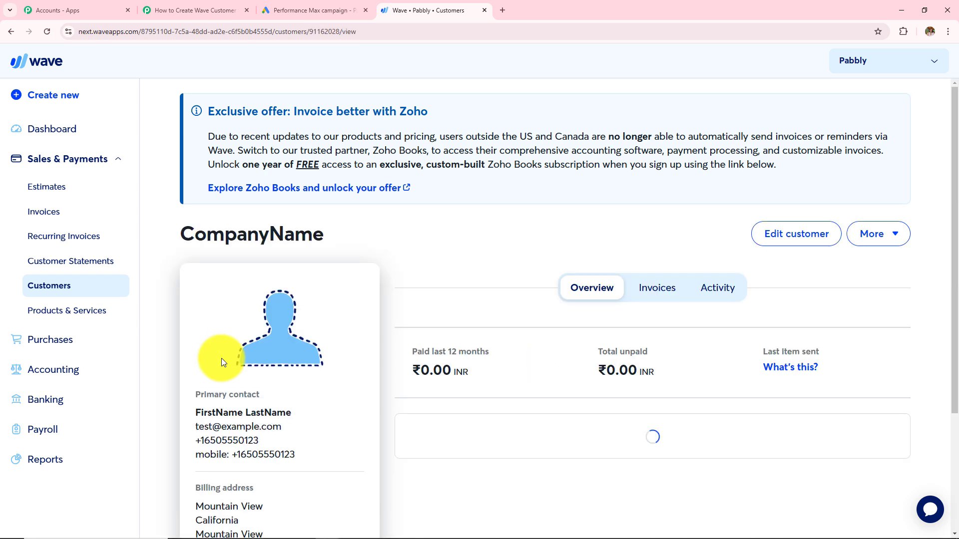
pyautogui.scroll(-2, 267, 363)
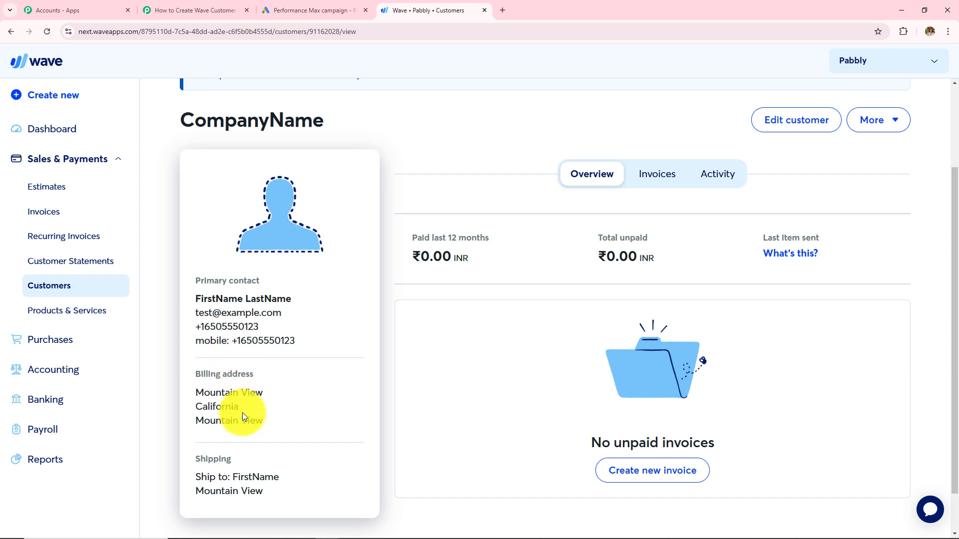
pyautogui.moveTo(196, 393); pyautogui.dragTo(280, 460)
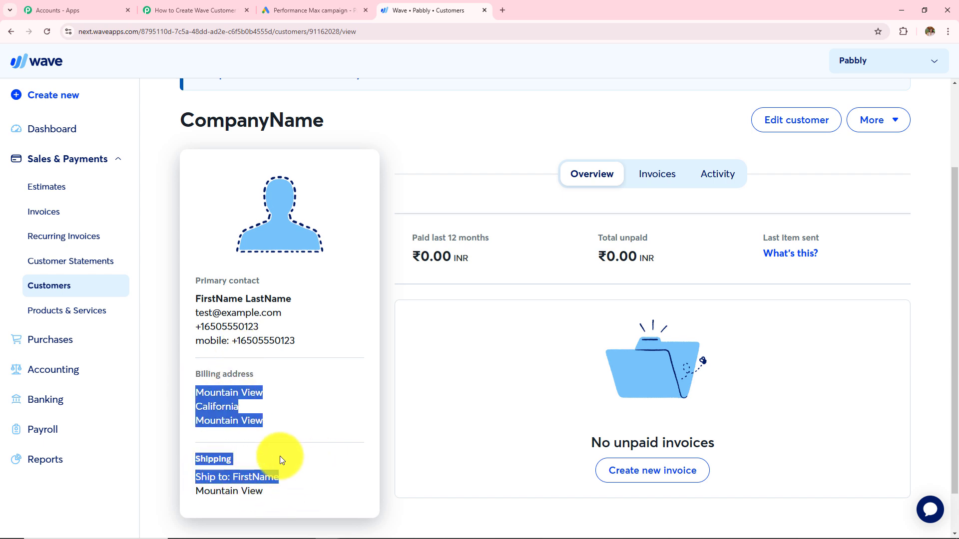
pyautogui.scroll(2, 268, 457)
# Step: Expand the Google Ads trigger step to review the lead fields and glance at the lead form campaign
pyautogui.click(200, 10)
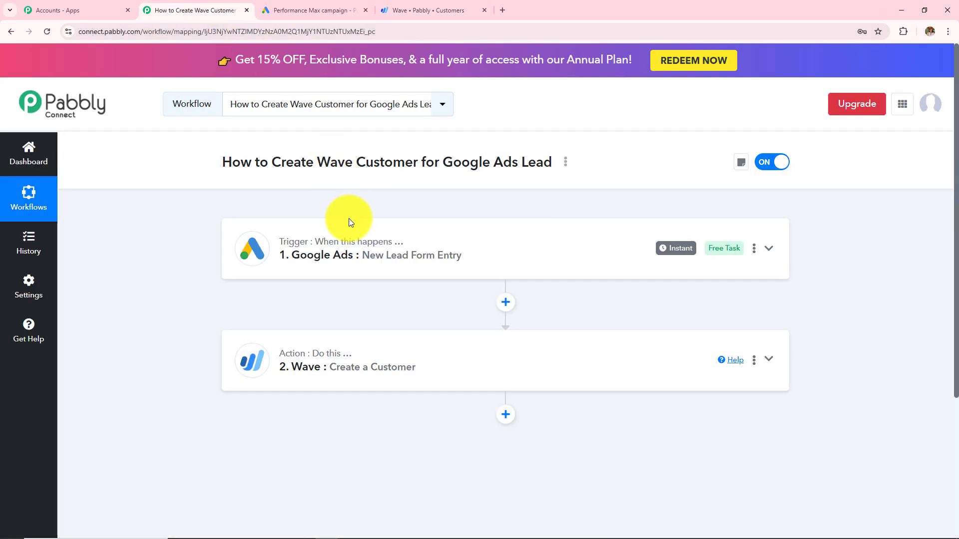
pyautogui.click(362, 277)
pyautogui.scroll(-4, 362, 280)
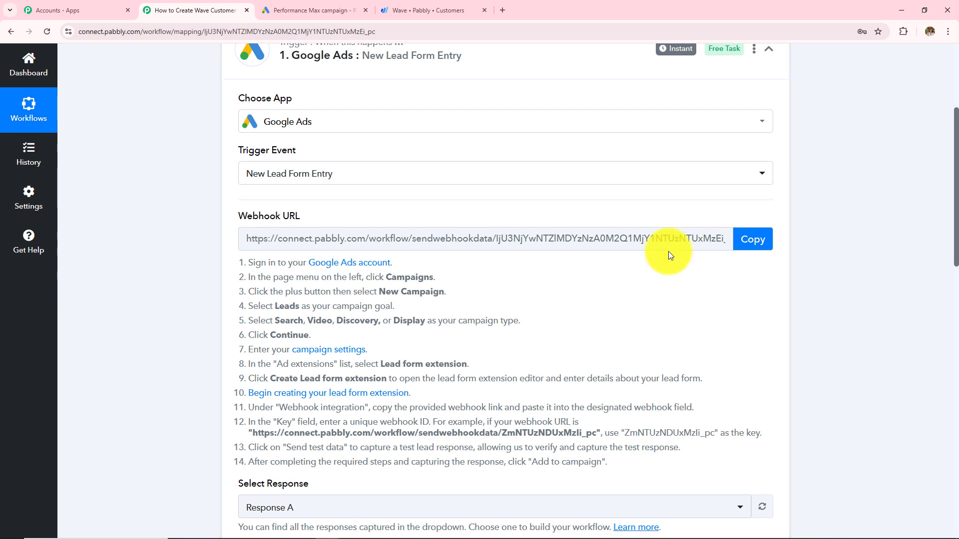
pyautogui.click(302, 8)
pyautogui.click(164, 6)
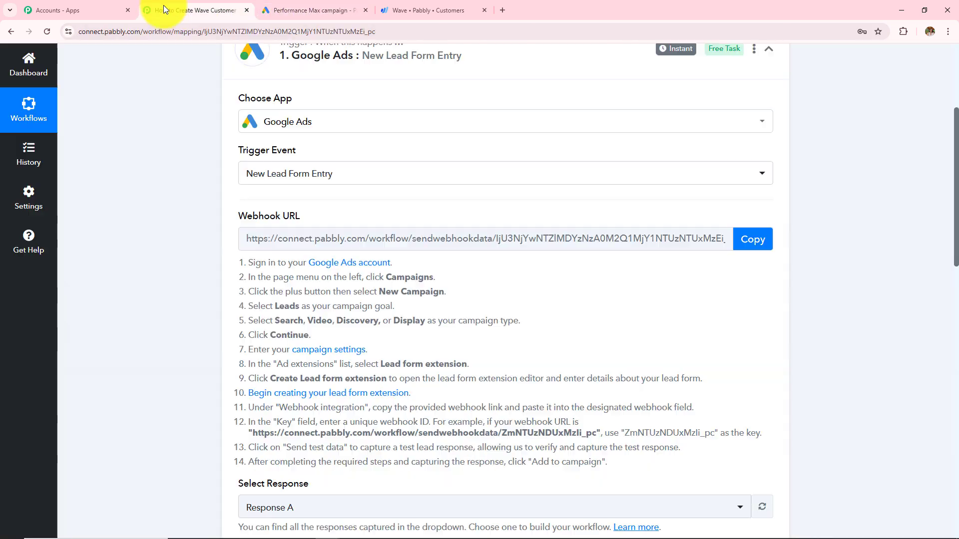
# Step: Expand the Wave Create a Customer step and view its Response Received showing DidSucceed 1
pyautogui.scroll(-5, 897, 313)
pyautogui.scroll(-8, 898, 314)
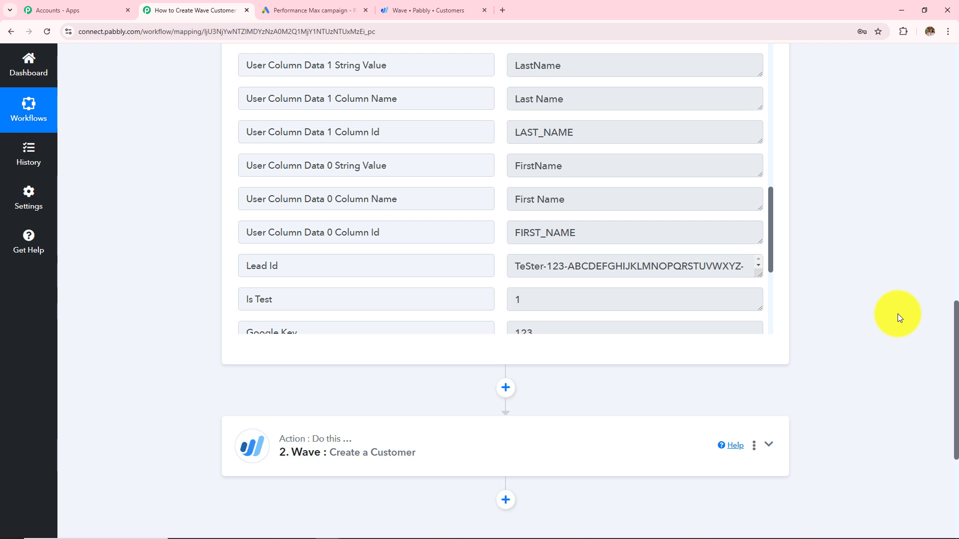
pyautogui.scroll(-3, 897, 314)
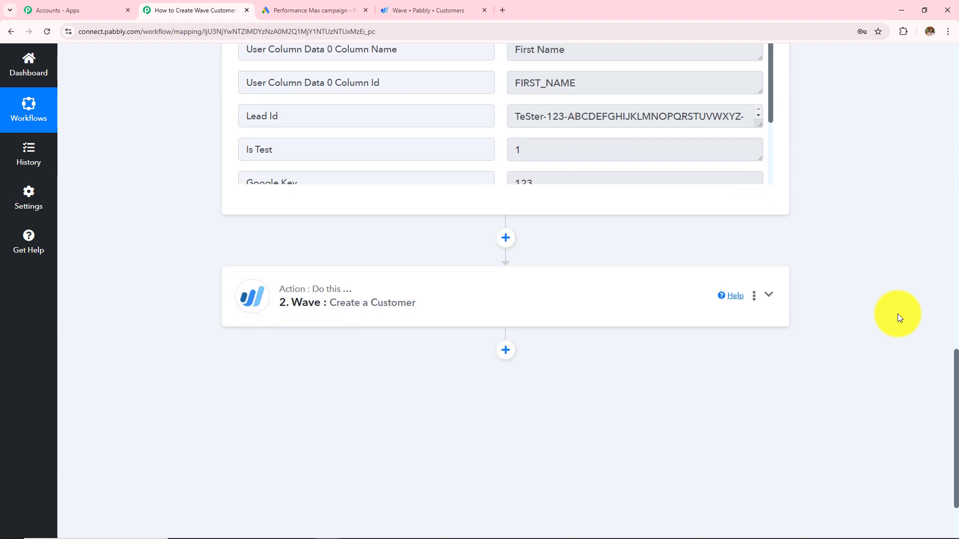
pyautogui.click(450, 306)
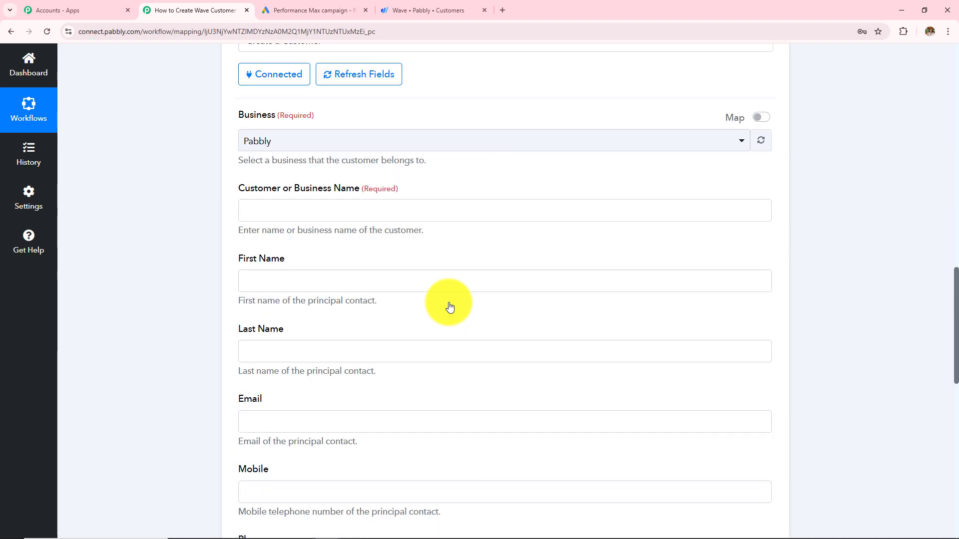
pyautogui.scroll(-12, 450, 306)
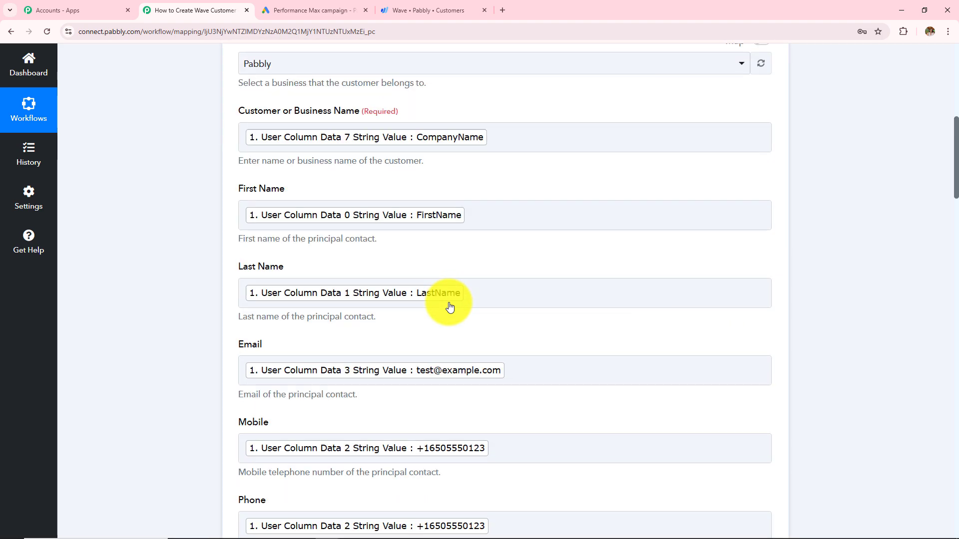
pyautogui.scroll(-17, 450, 306)
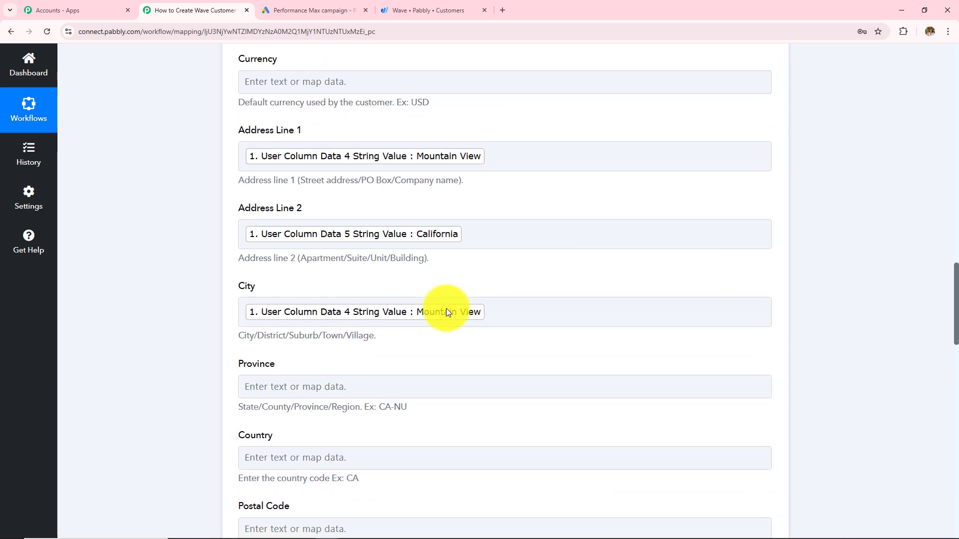
pyautogui.scroll(-15, 446, 308)
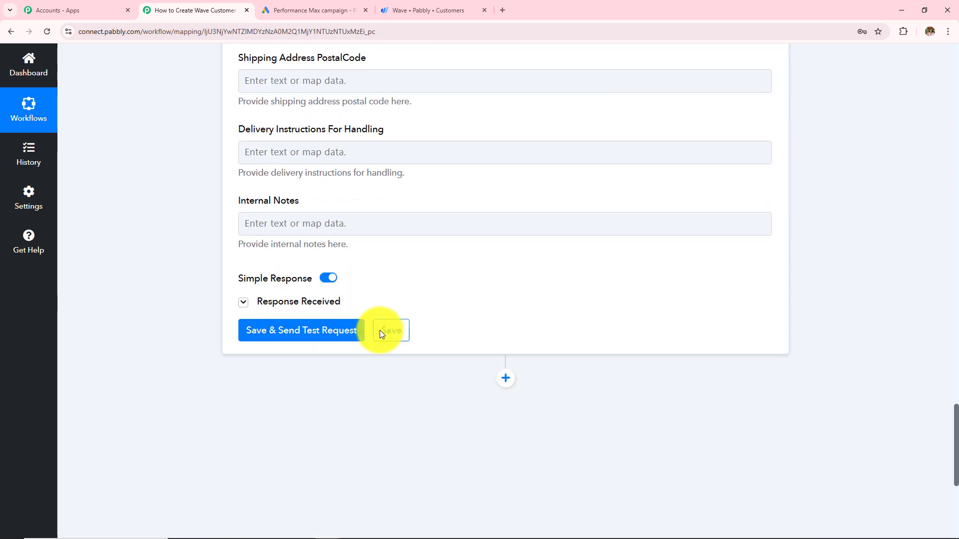
pyautogui.click(315, 246)
pyautogui.scroll(-4, 314, 247)
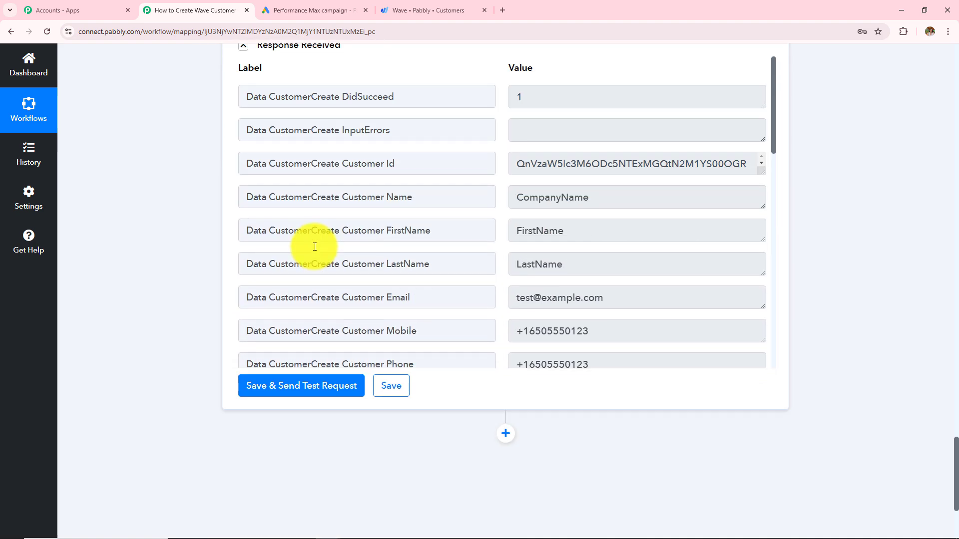
# Step: Scroll through the CompanyName customer record in Wave, then go back to the Pabbly workflow
pyautogui.click(427, 10)
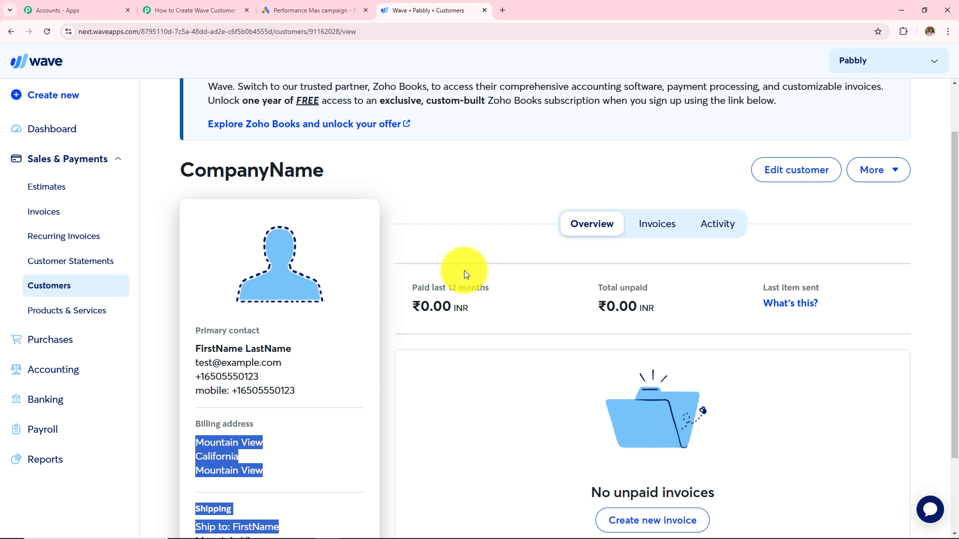
pyautogui.scroll(-2, 458, 270)
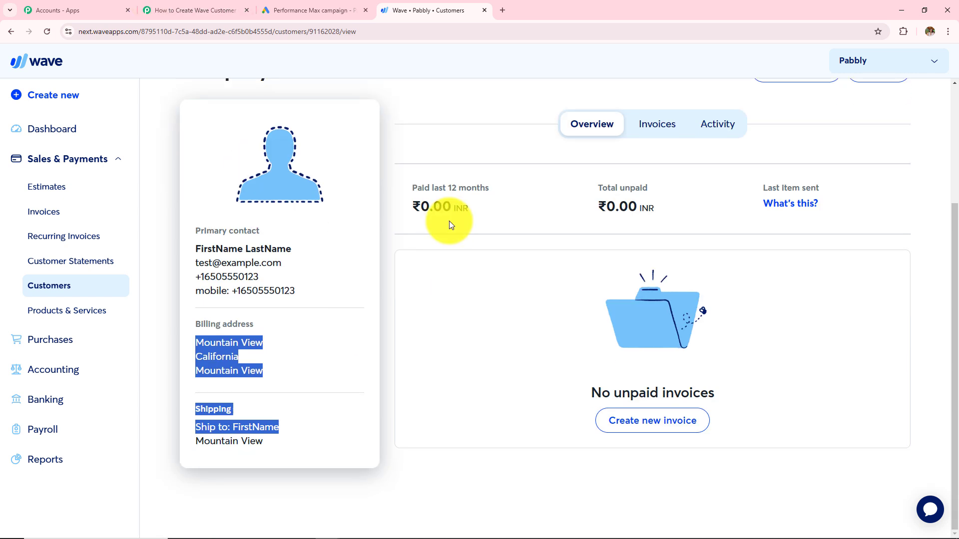
pyautogui.click(155, 9)
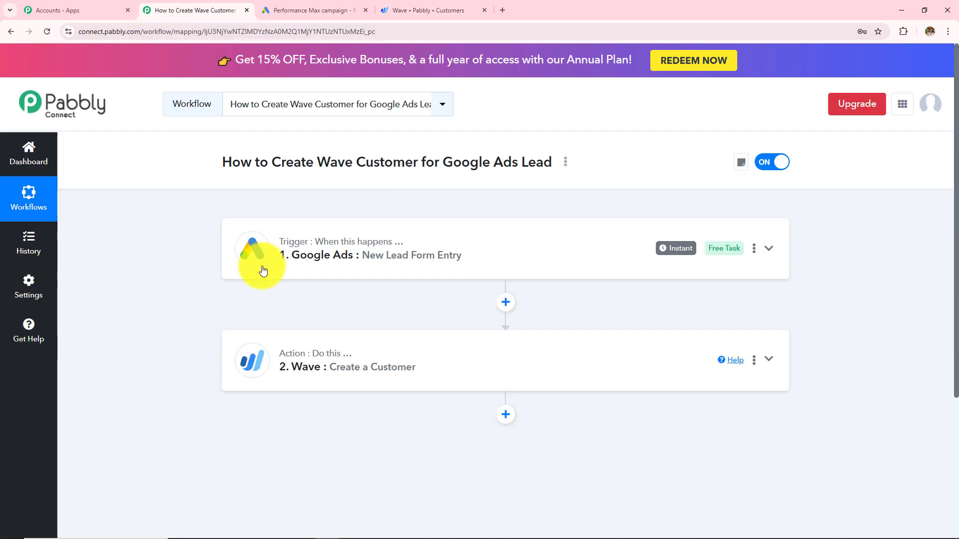